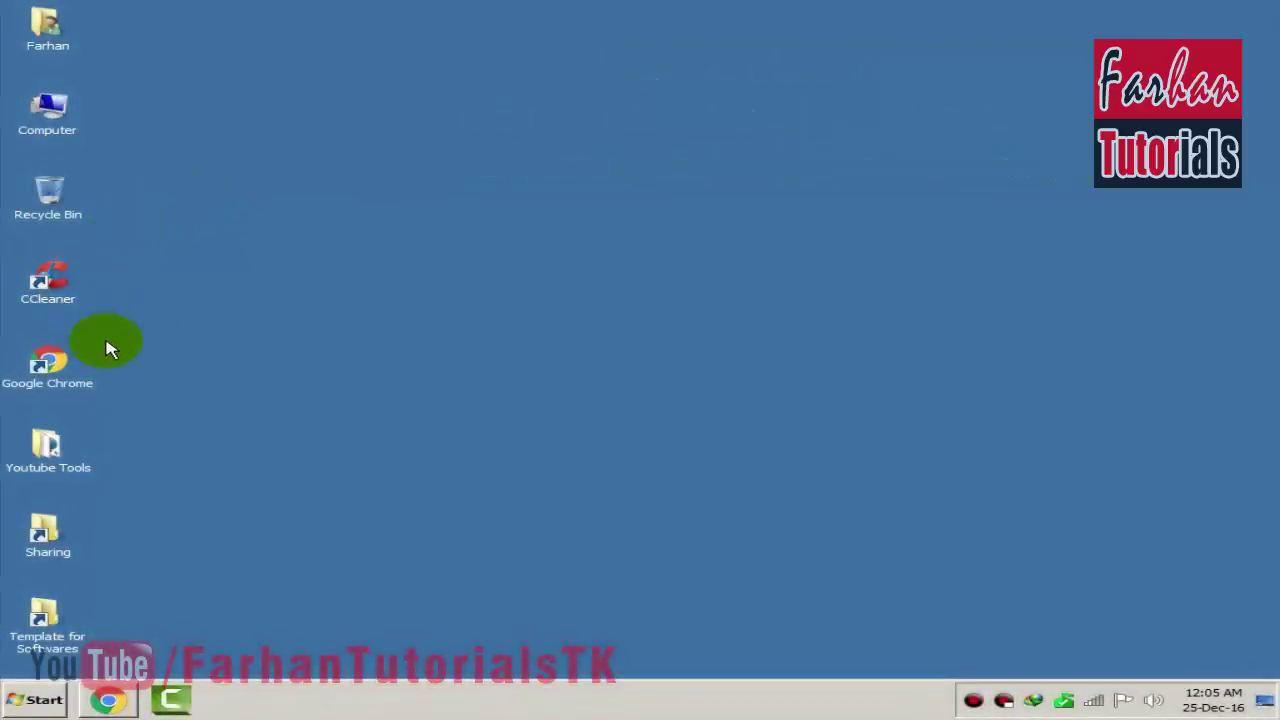
- Refresh the desktop and open blogger.com in Google Chrome
right_click(277, 334)
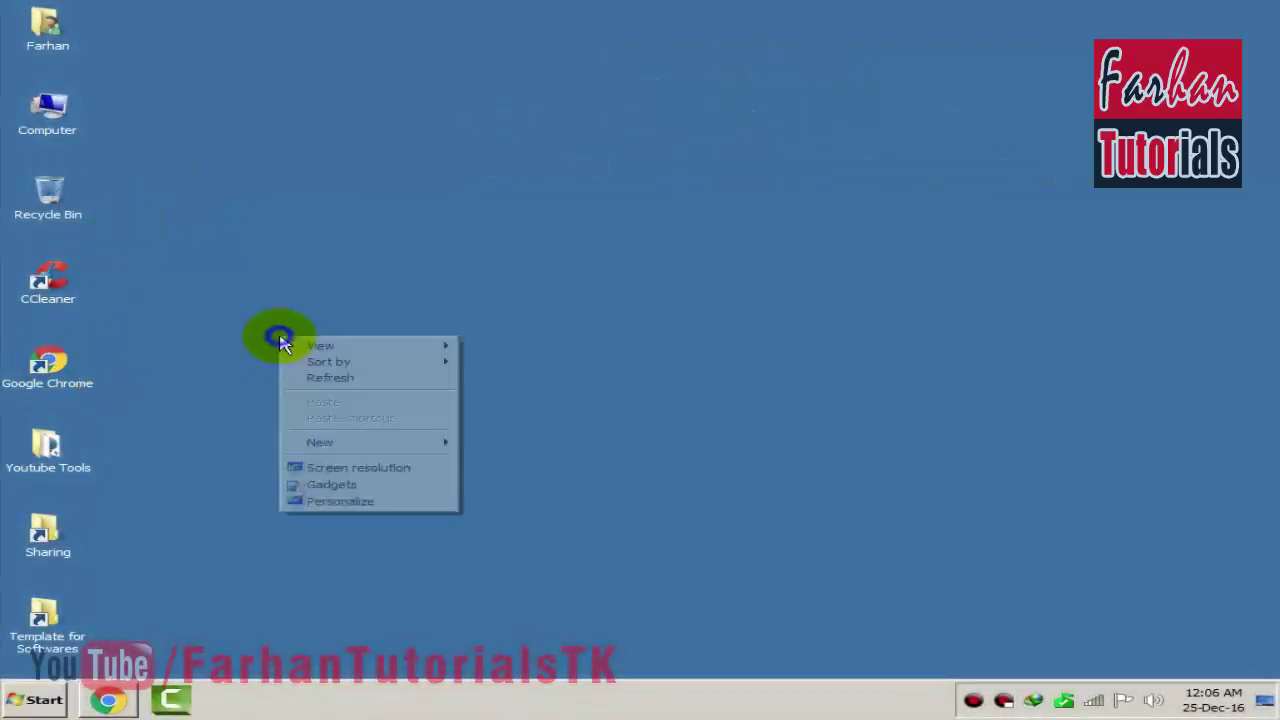
click(329, 374)
right_click(271, 309)
click(342, 350)
double_click(47, 360)
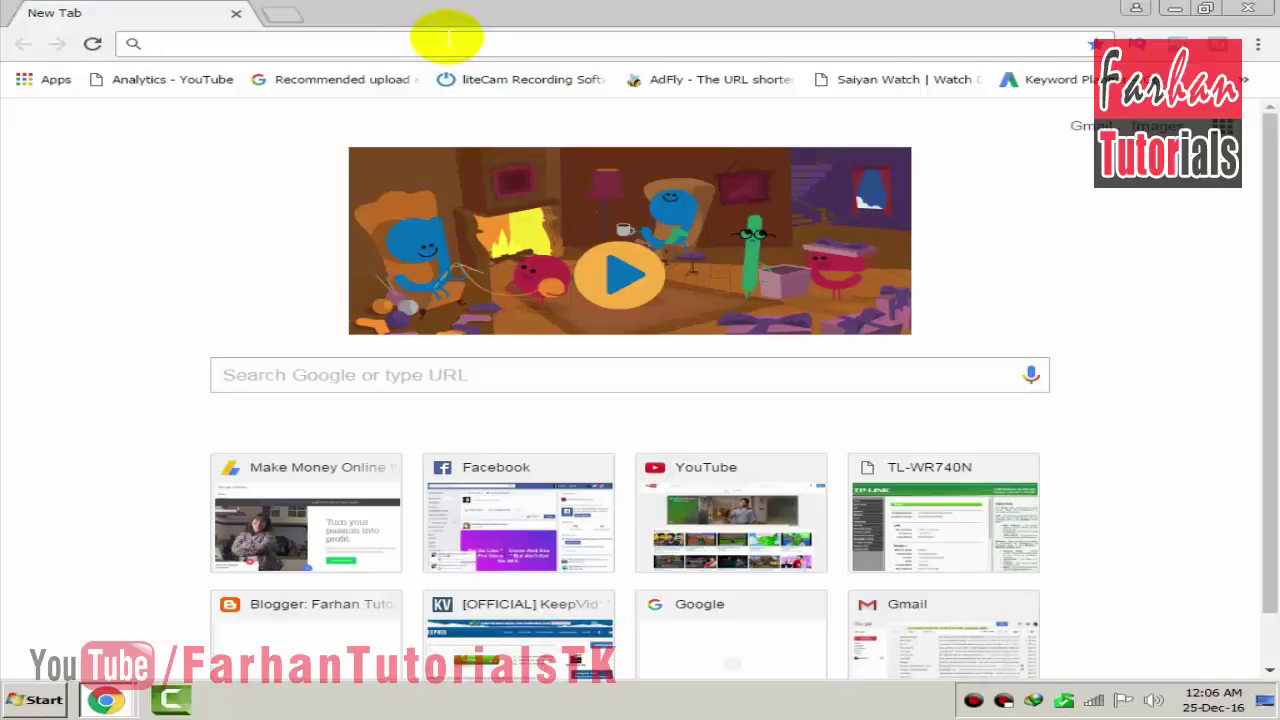
text(blogger.com)
key(Return)
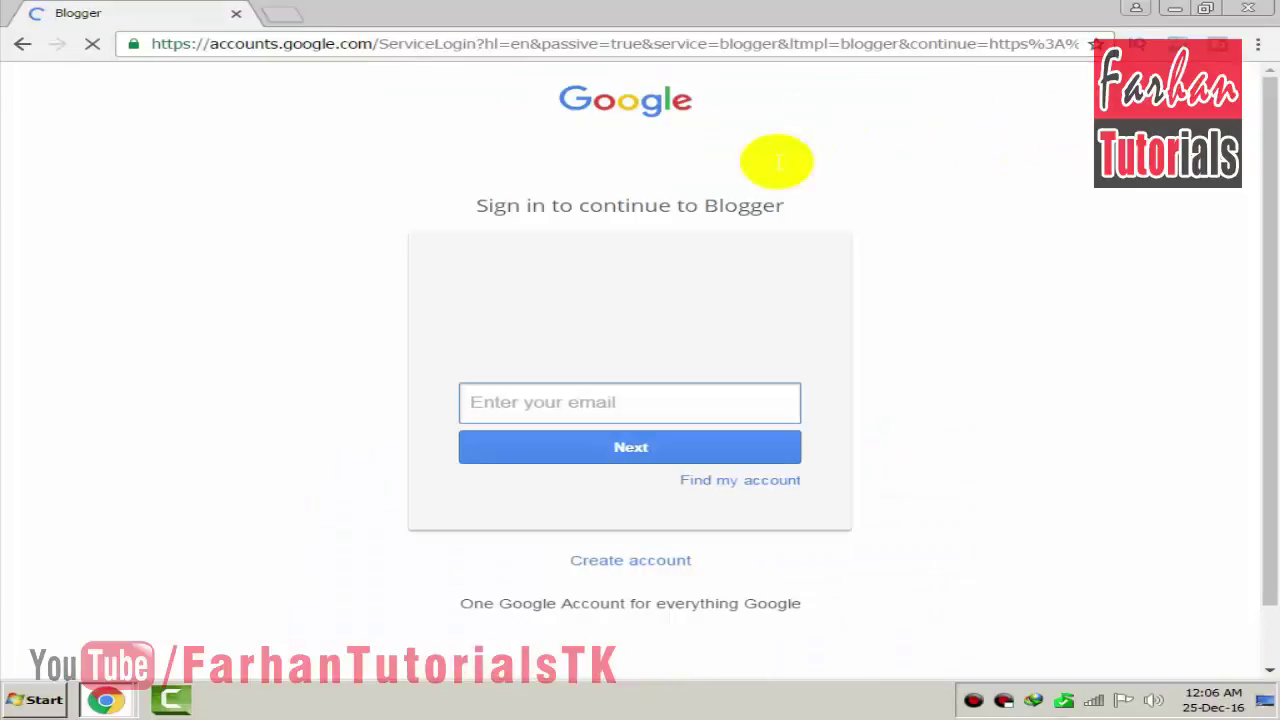
- Sign in with the saved owner account and its password to reach the 27-post list
text(re)
click(565, 437)
click(635, 450)
key(Return)
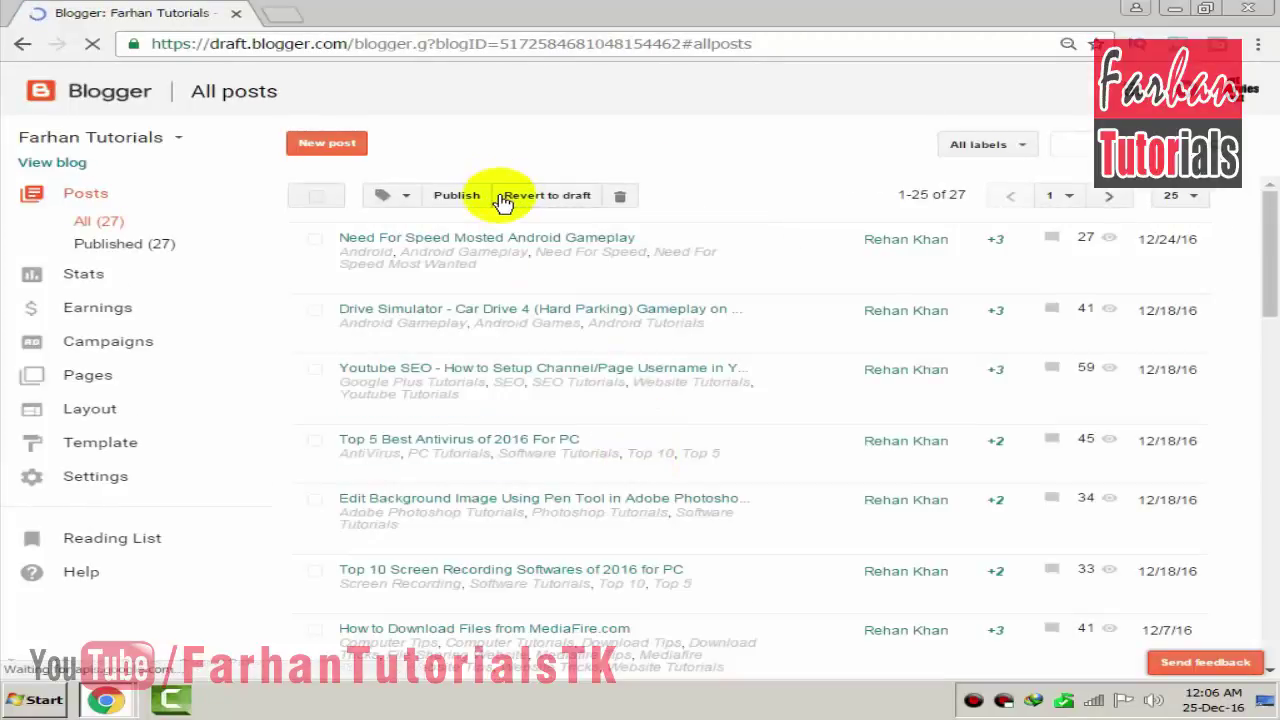
mouse_move(493, 237)
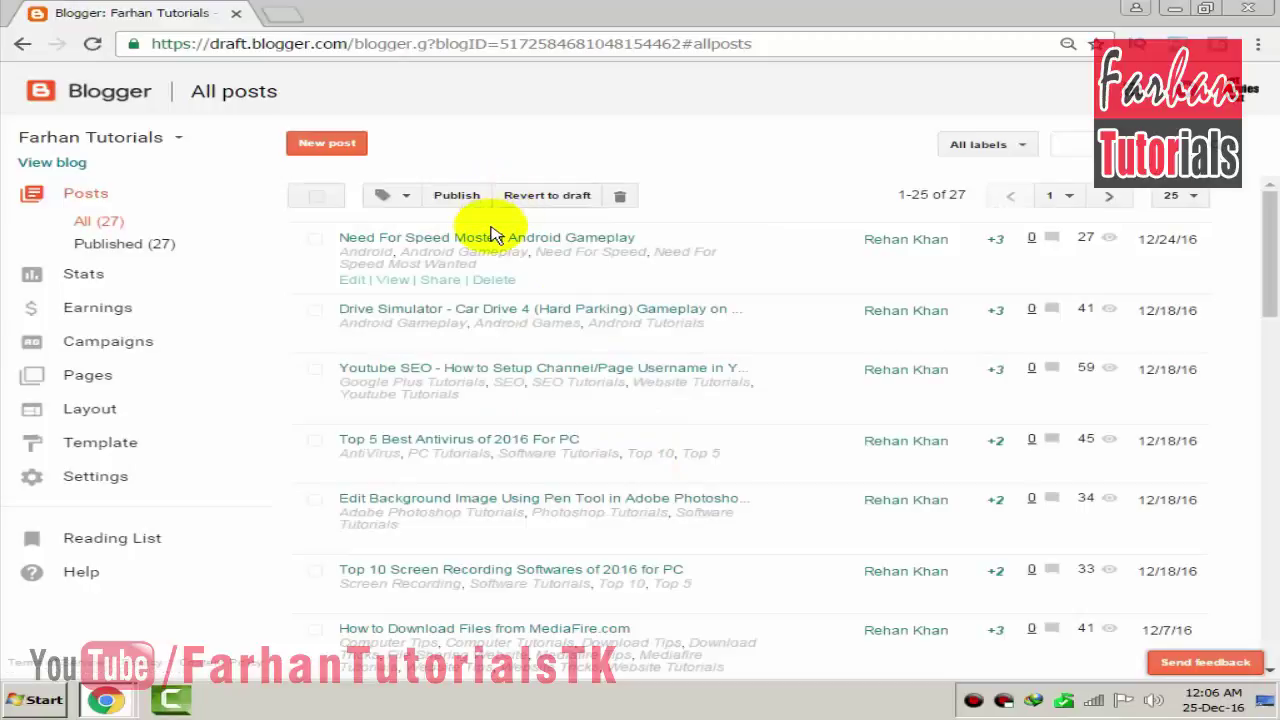
click(490, 253)
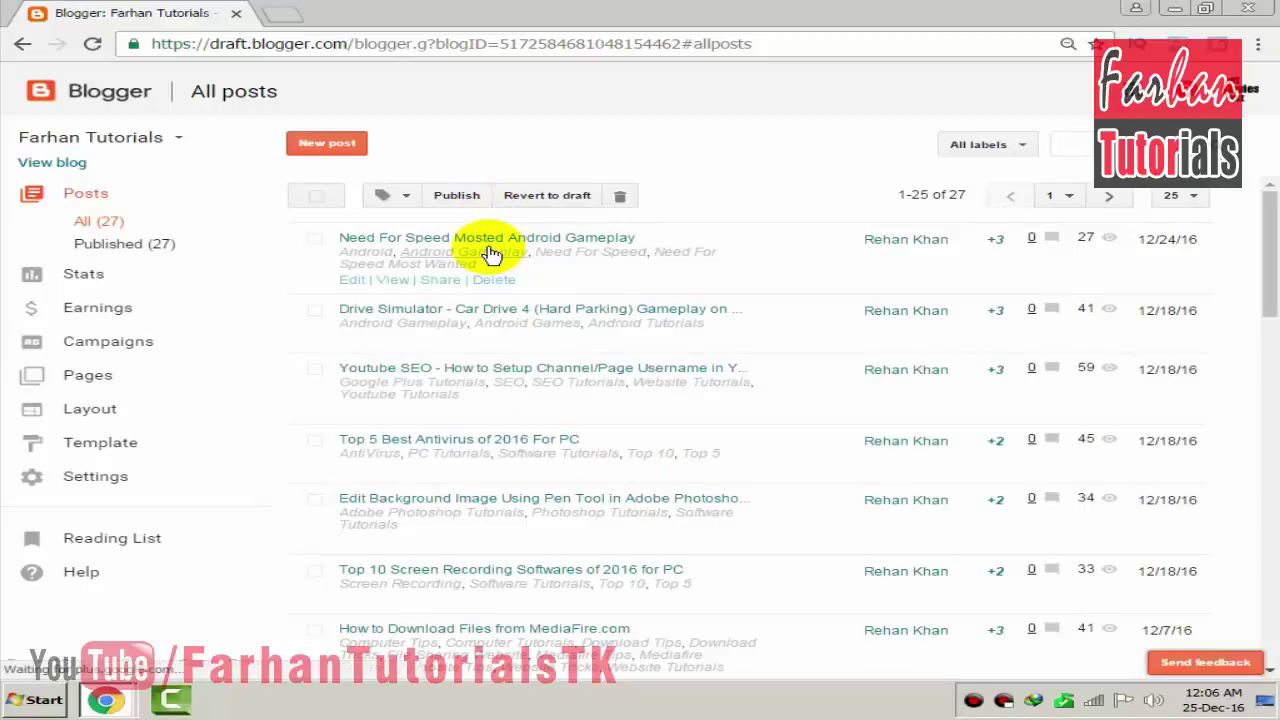
- Open Settings and scroll to Permissions, showing one admin author and public readers
click(140, 485)
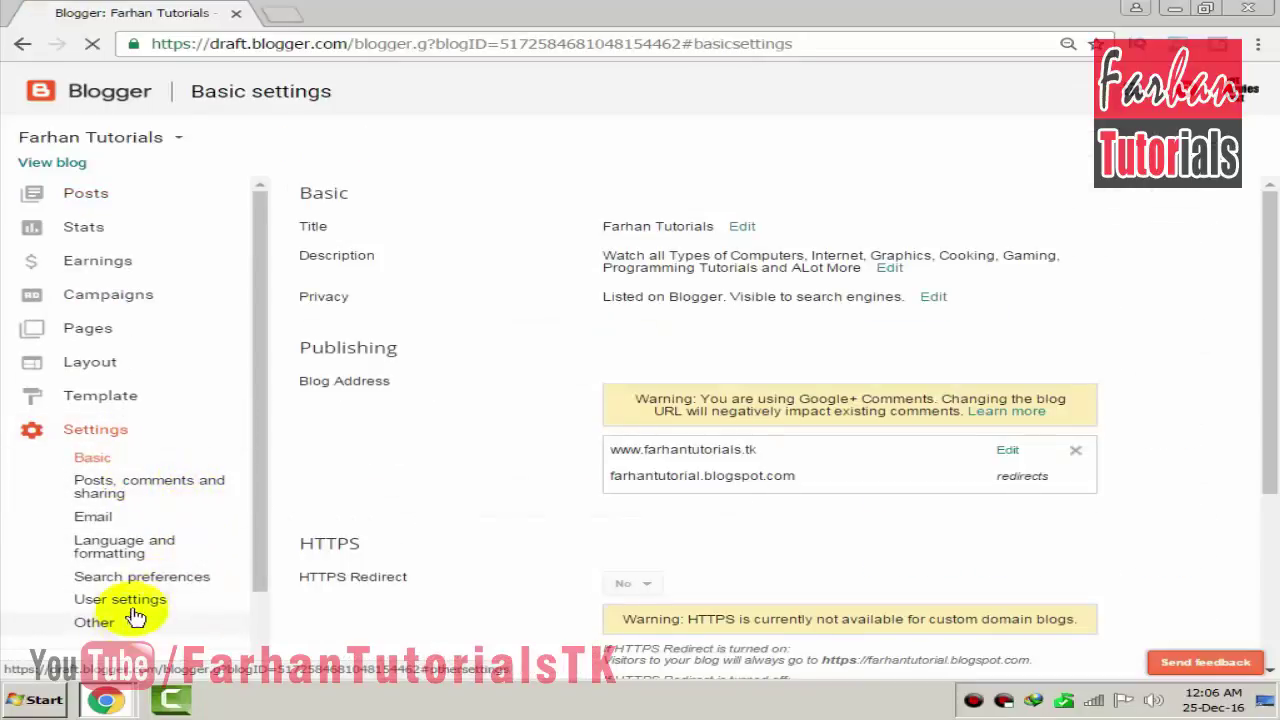
scroll(325, 464, down, 2)
scroll(320, 460, down, 2)
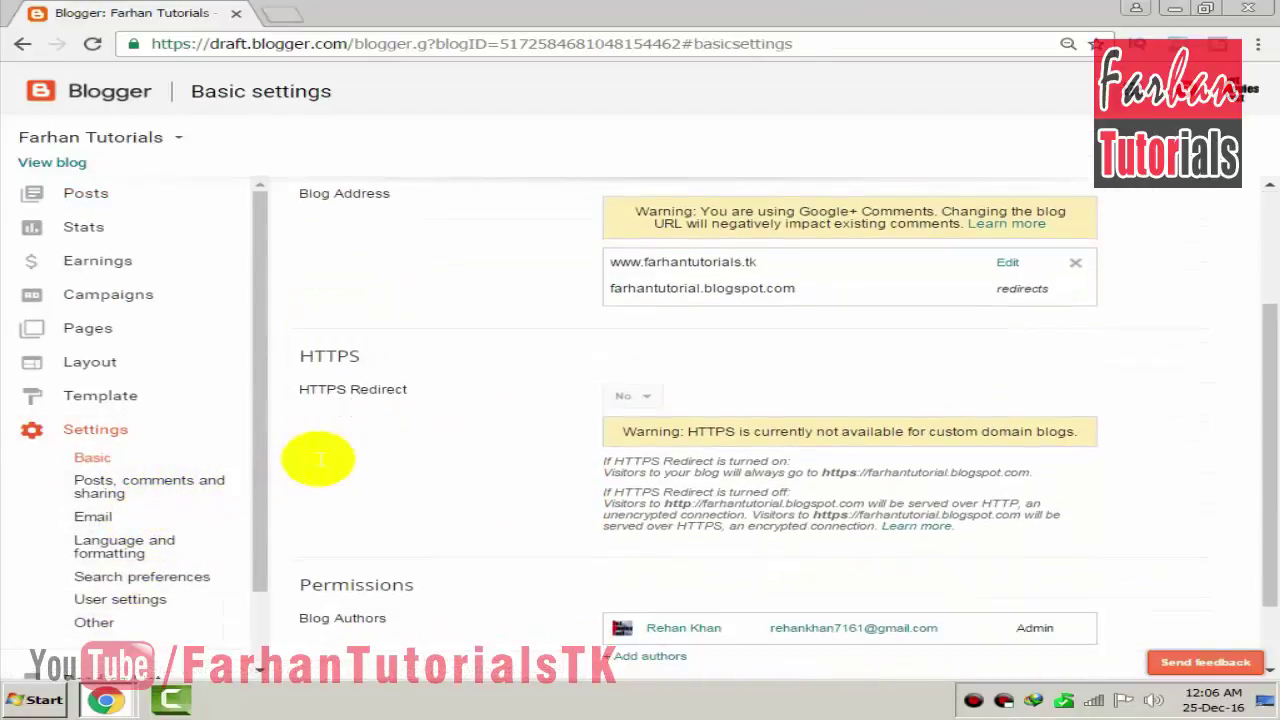
scroll(320, 460, down, 1)
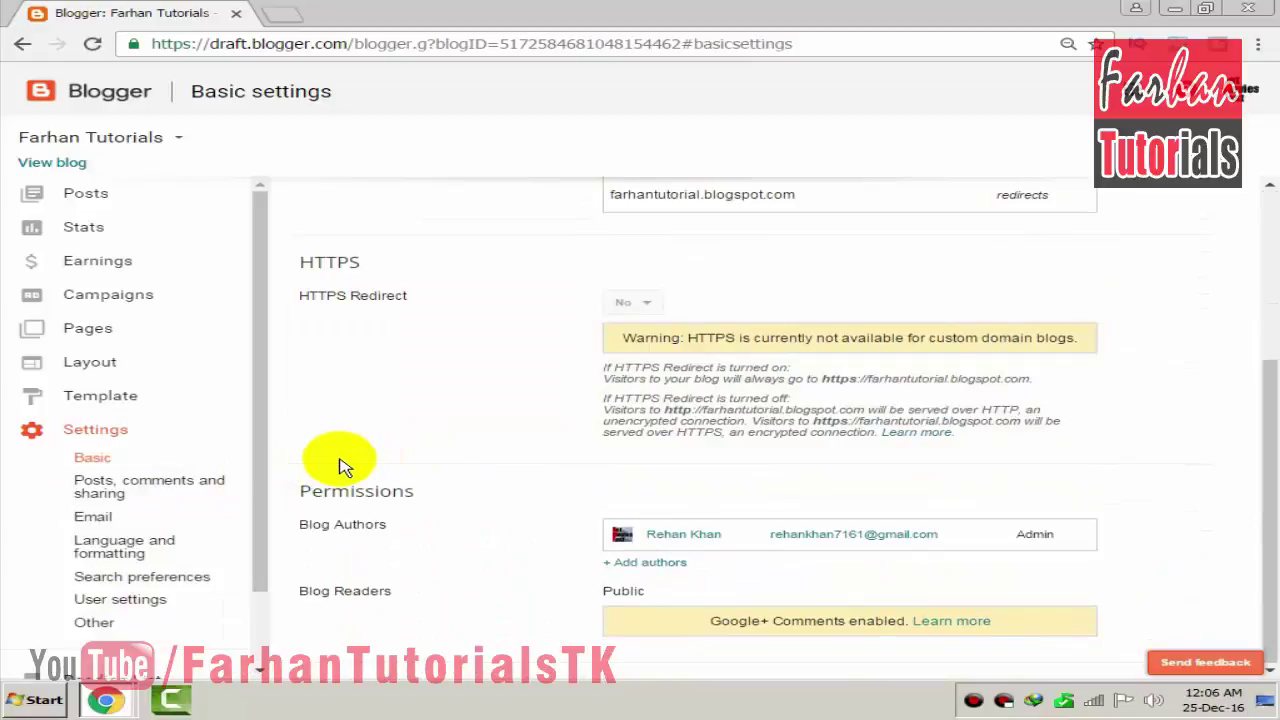
scroll(330, 495, up, 3)
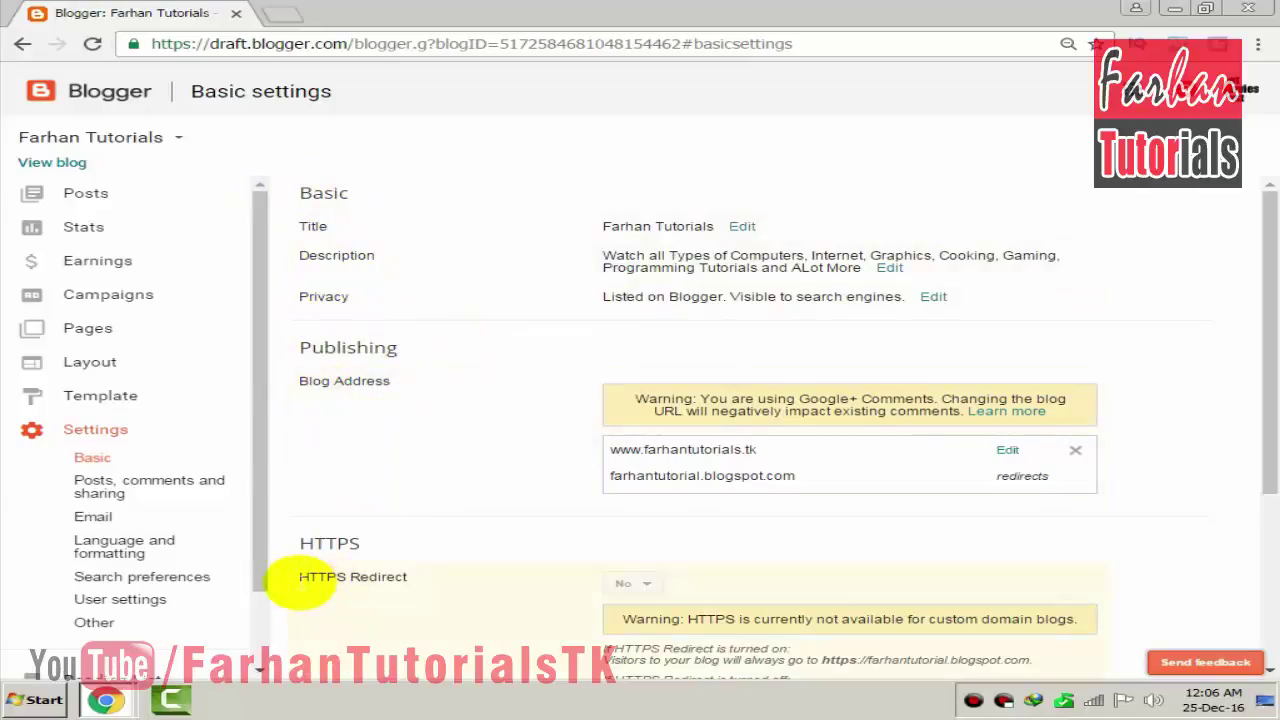
scroll(370, 590, down, 1)
scroll(368, 585, down, 2)
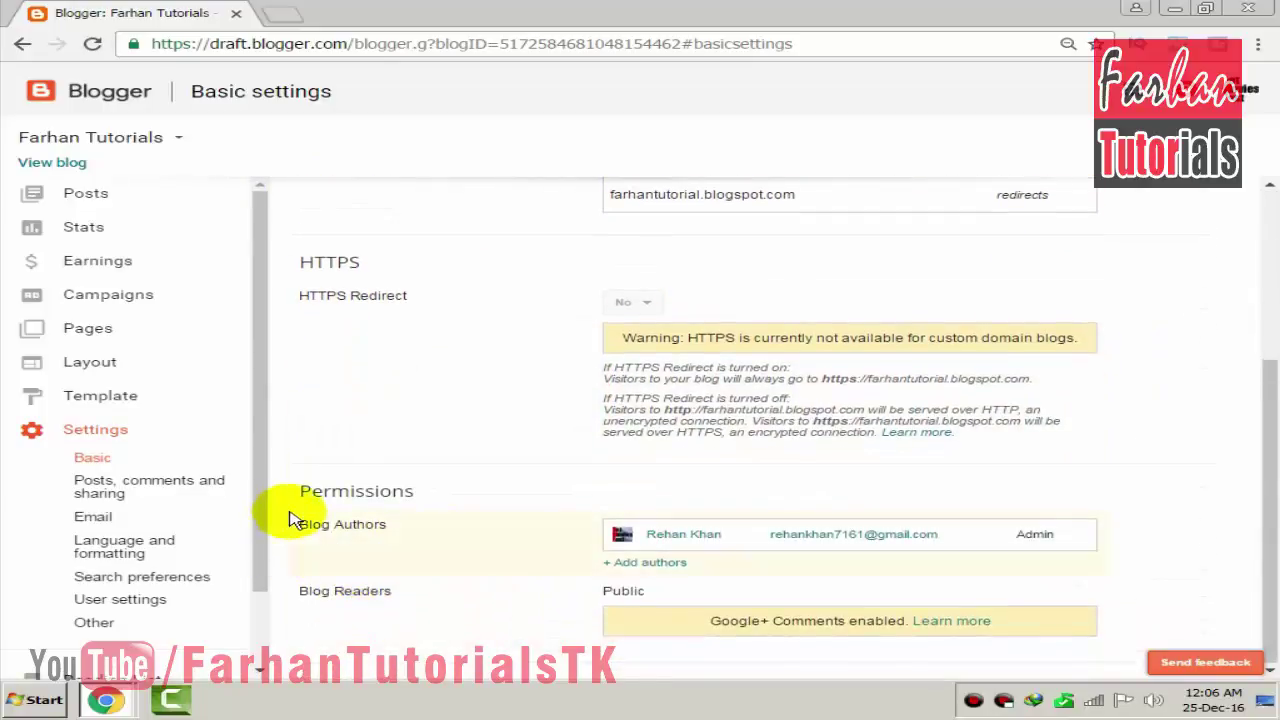
drag(302, 490, 425, 490)
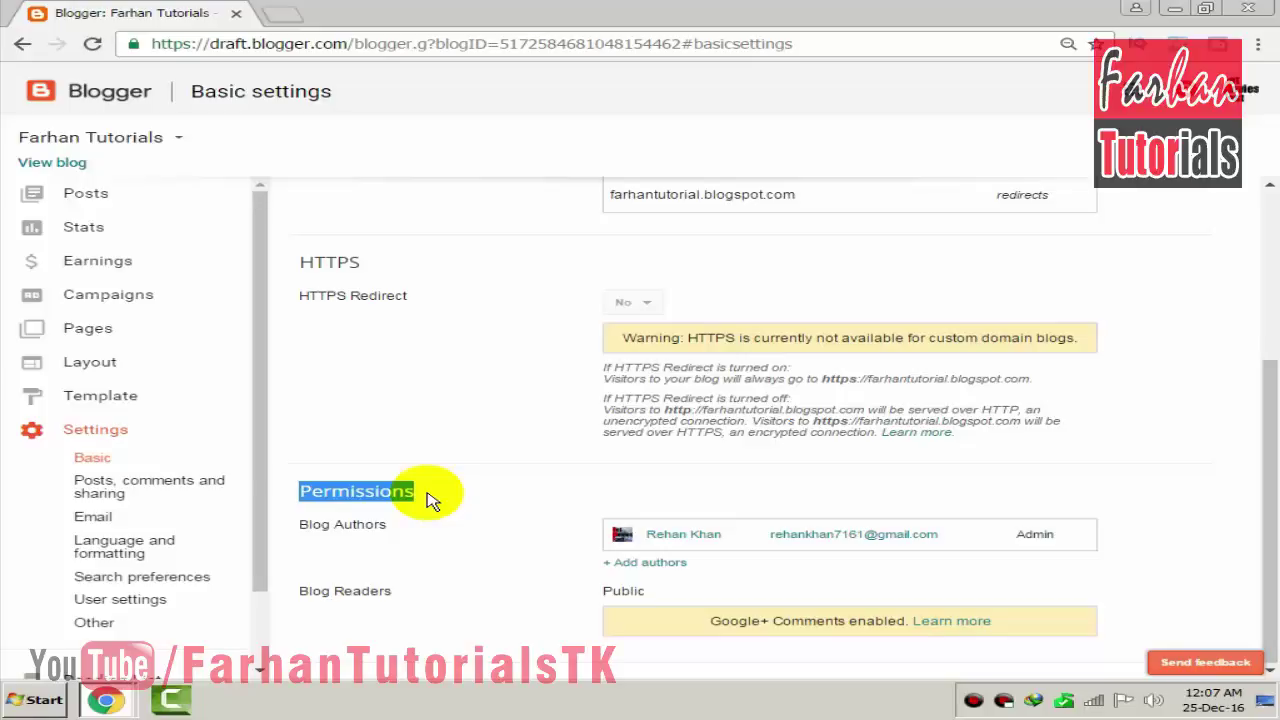
- Invite the second Gmail address as an author and expand the one open invitation
click(423, 538)
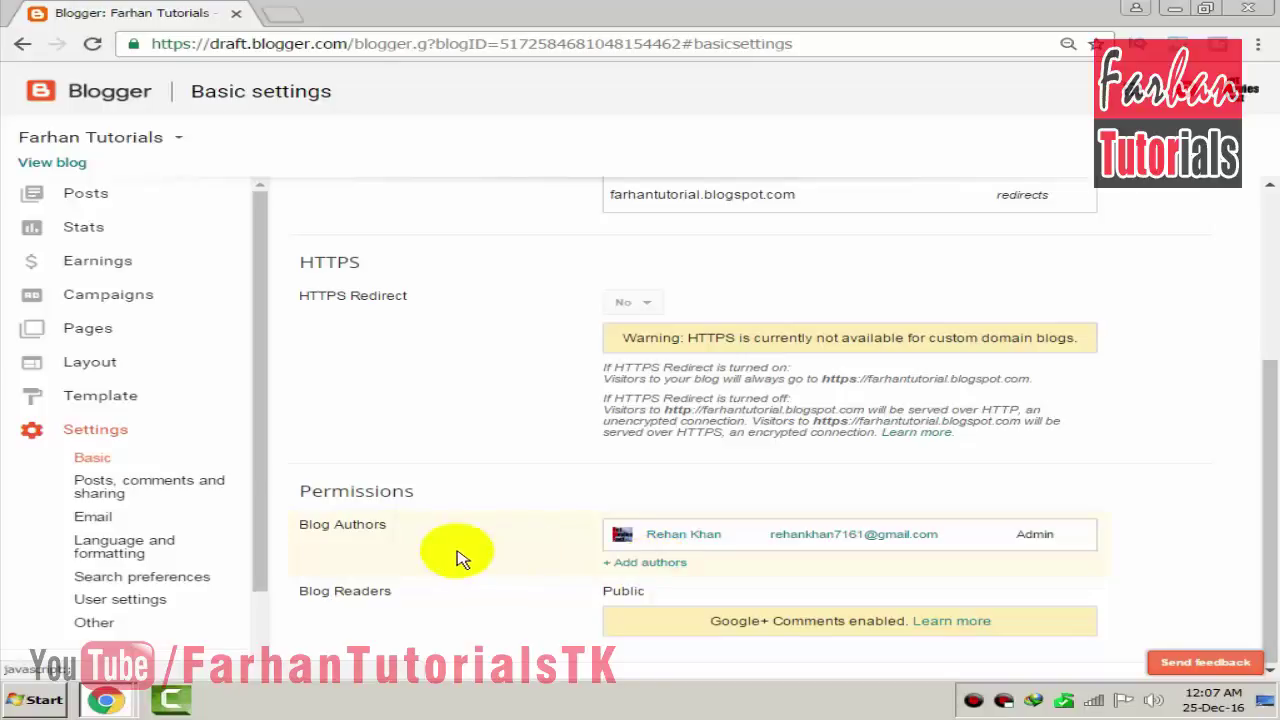
click(660, 566)
click(700, 590)
scroll(357, 486, down, 1)
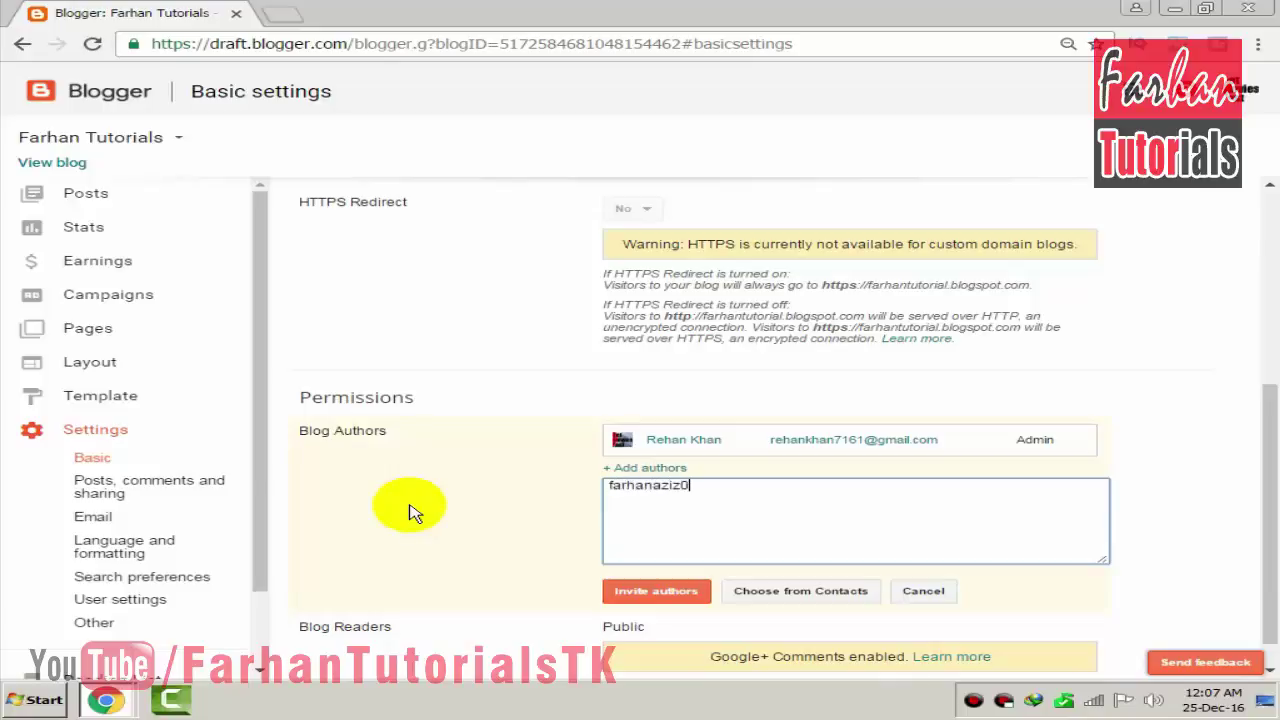
text(@gmail.com)
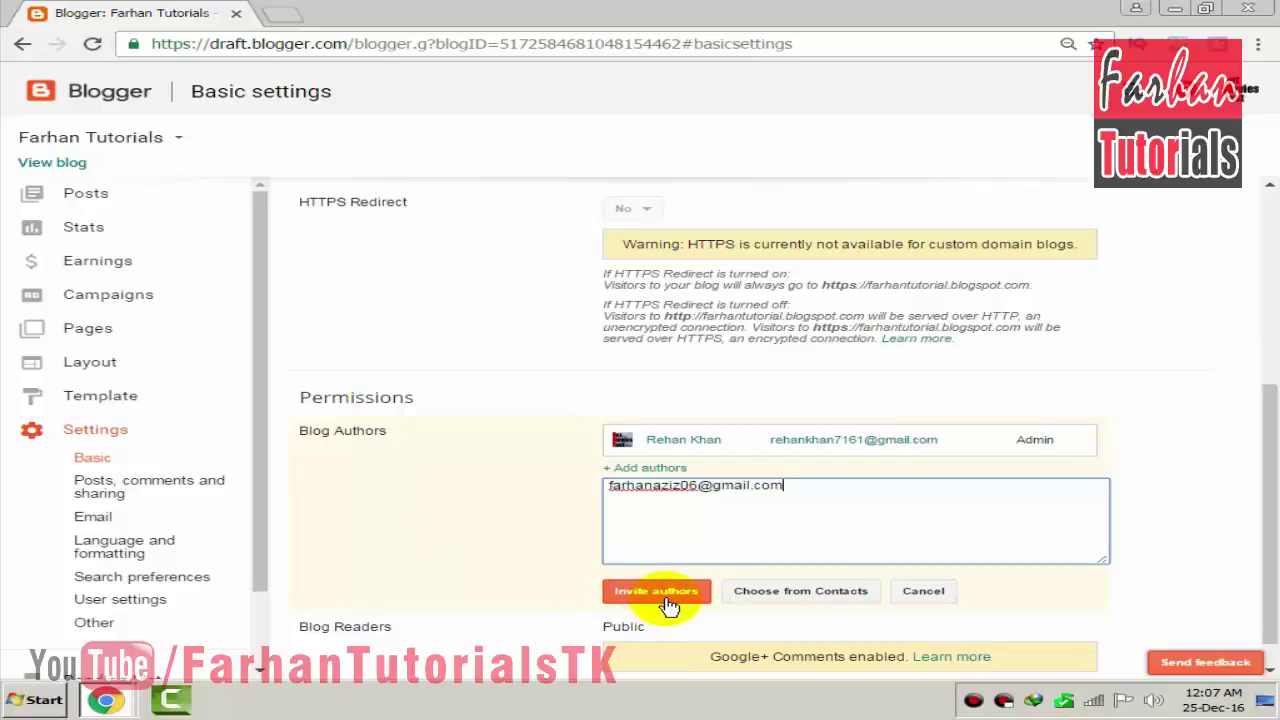
click(665, 598)
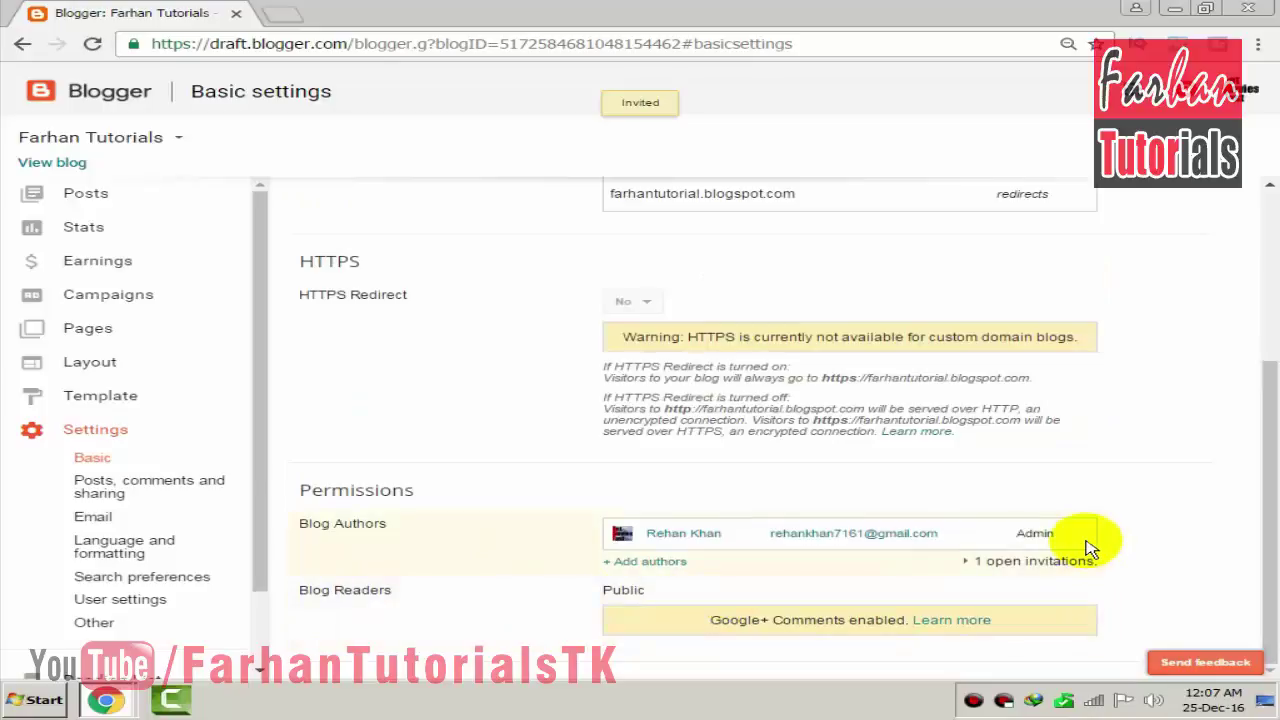
click(1040, 562)
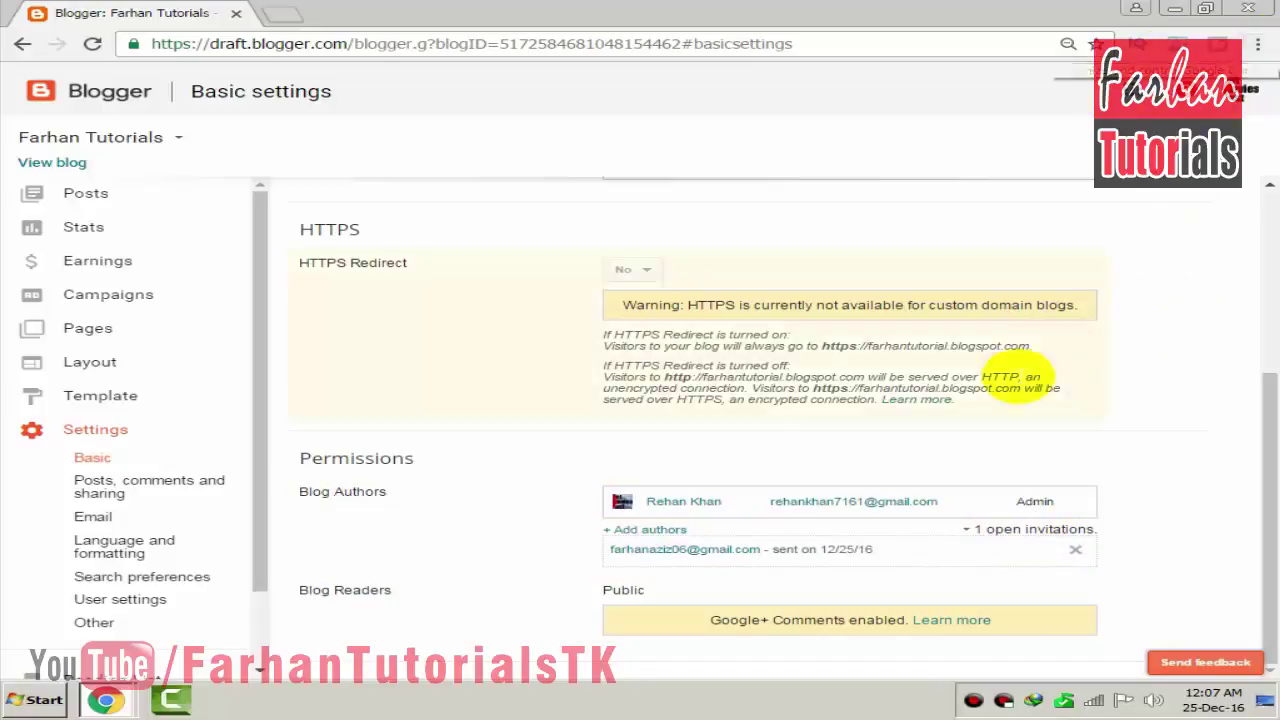
- Open a new incognito window and load gmail.com
click(1257, 44)
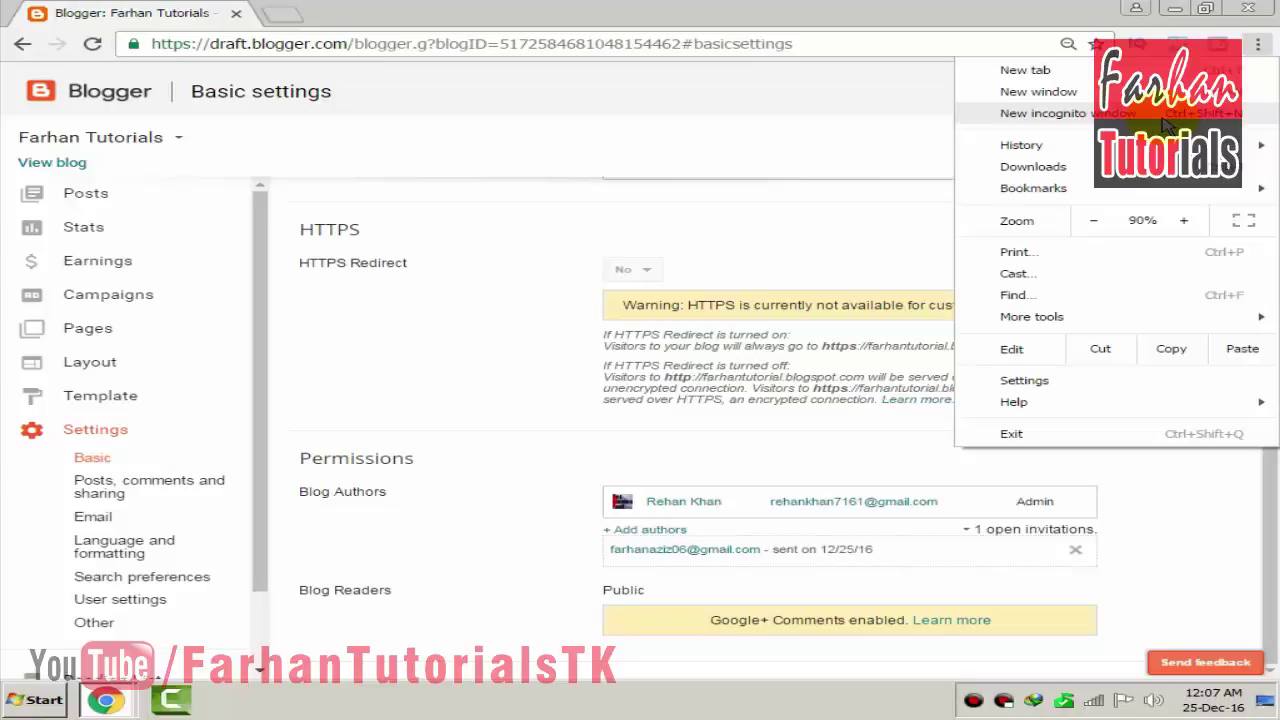
click(1163, 120)
text(gmai)
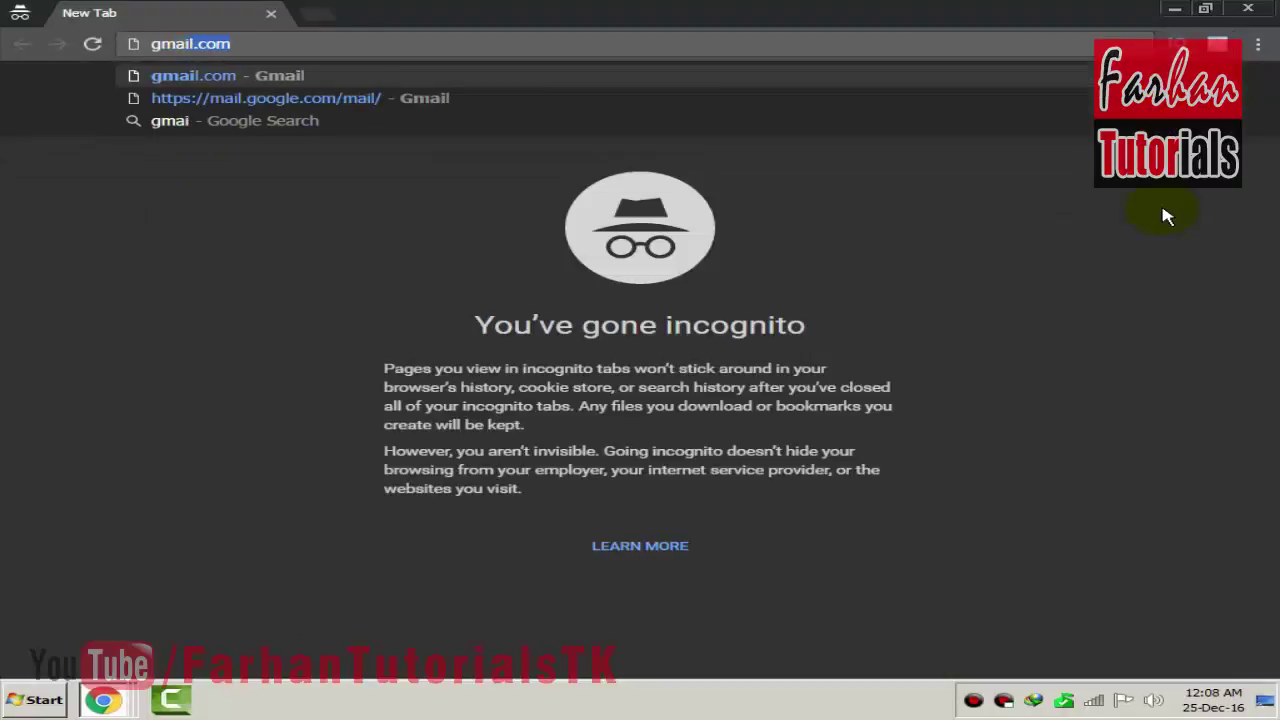
text(l.com)
key(Return)
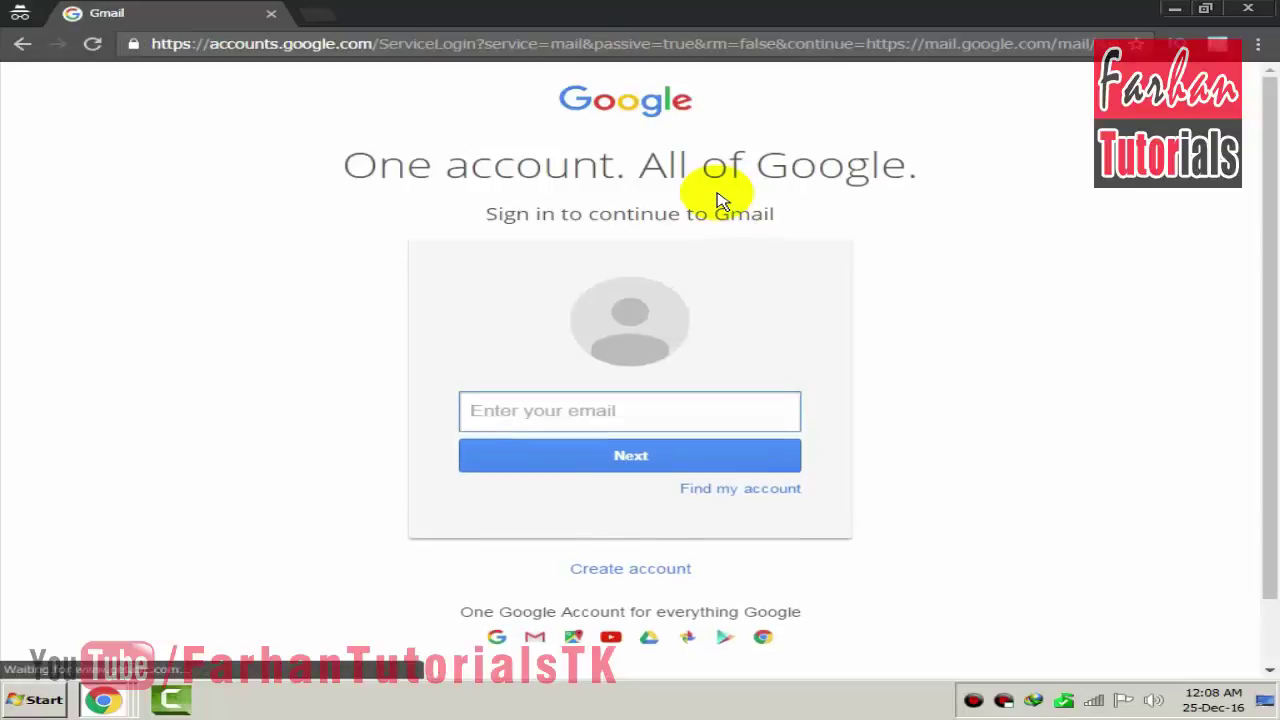
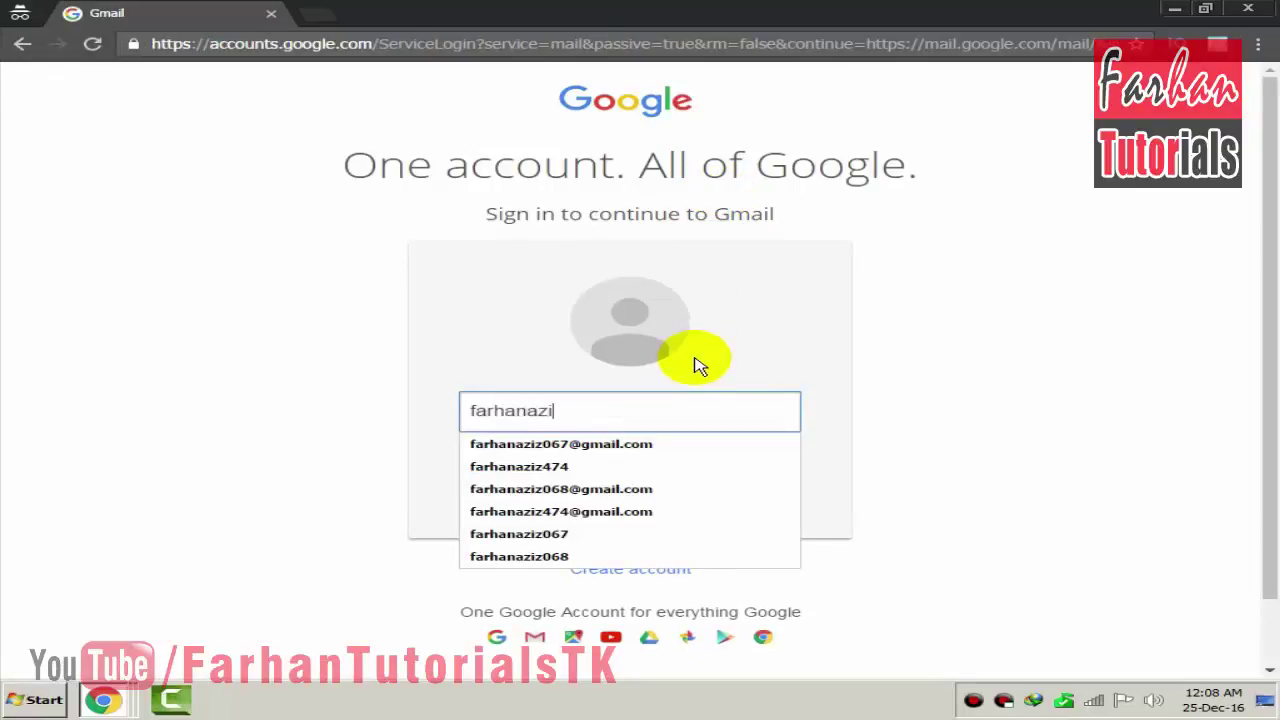
- Sign in with the second account's email, turning off staying signed in
key(Return)
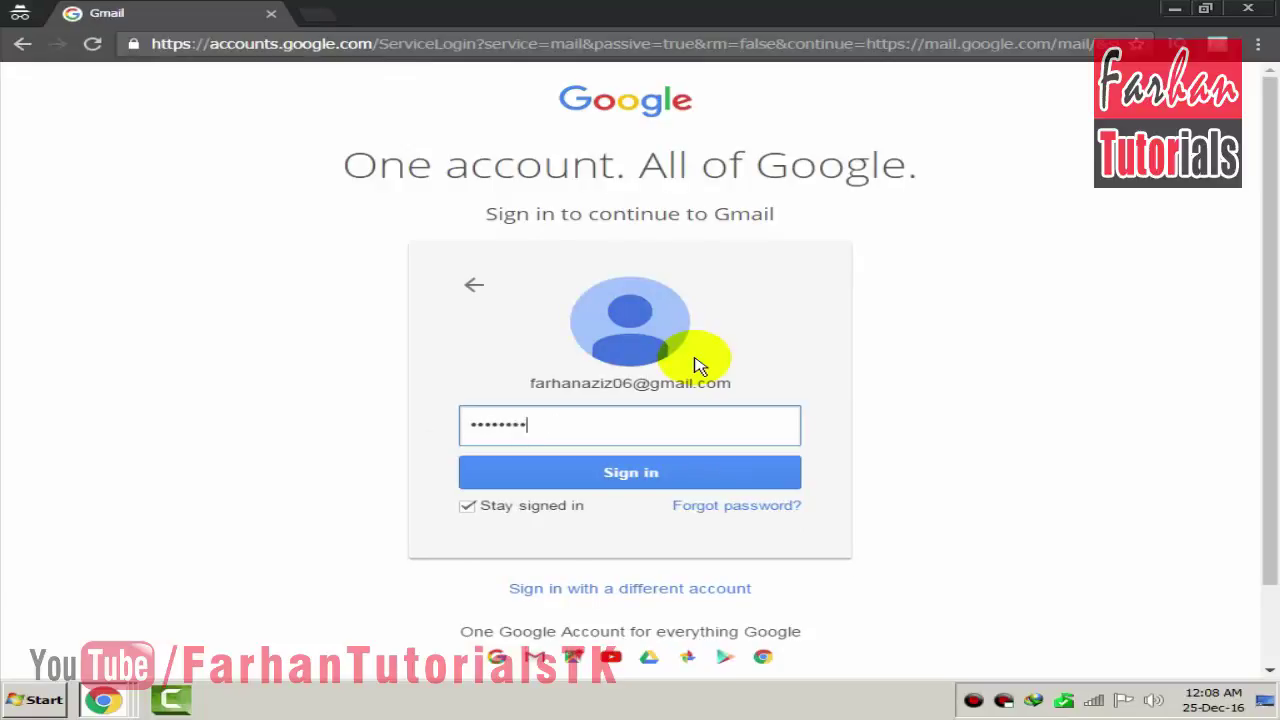
key(Tab)
key(Tab)
key(space)
key(Return)
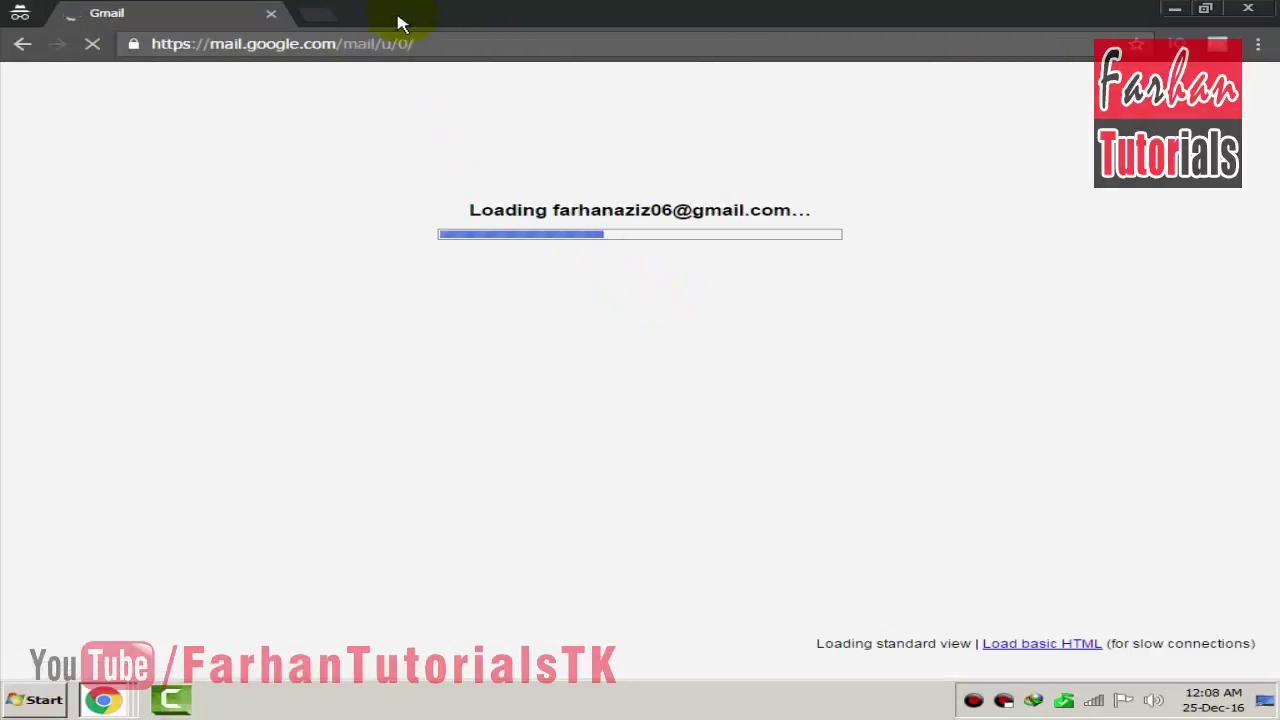
- Load blogger.com in a new incognito tab and show the account's blog list
click(315, 13)
middle_click(237, 11)
text(blogger.com)
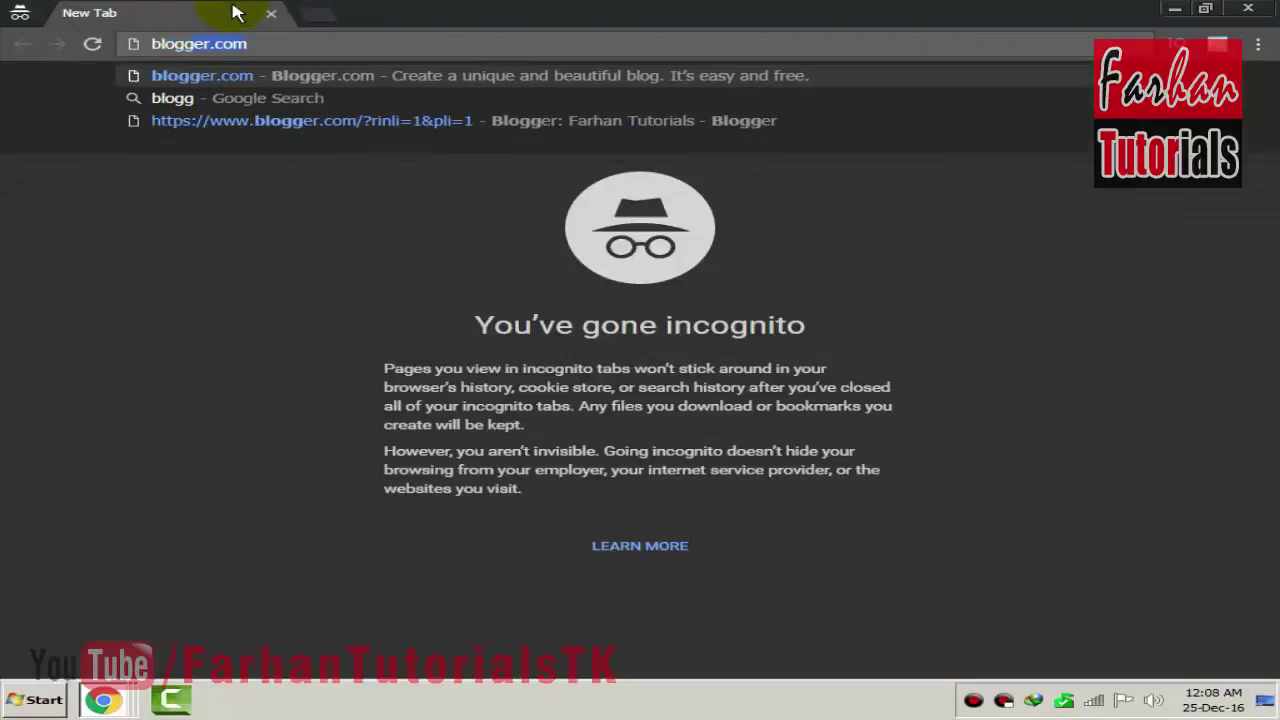
key(Return)
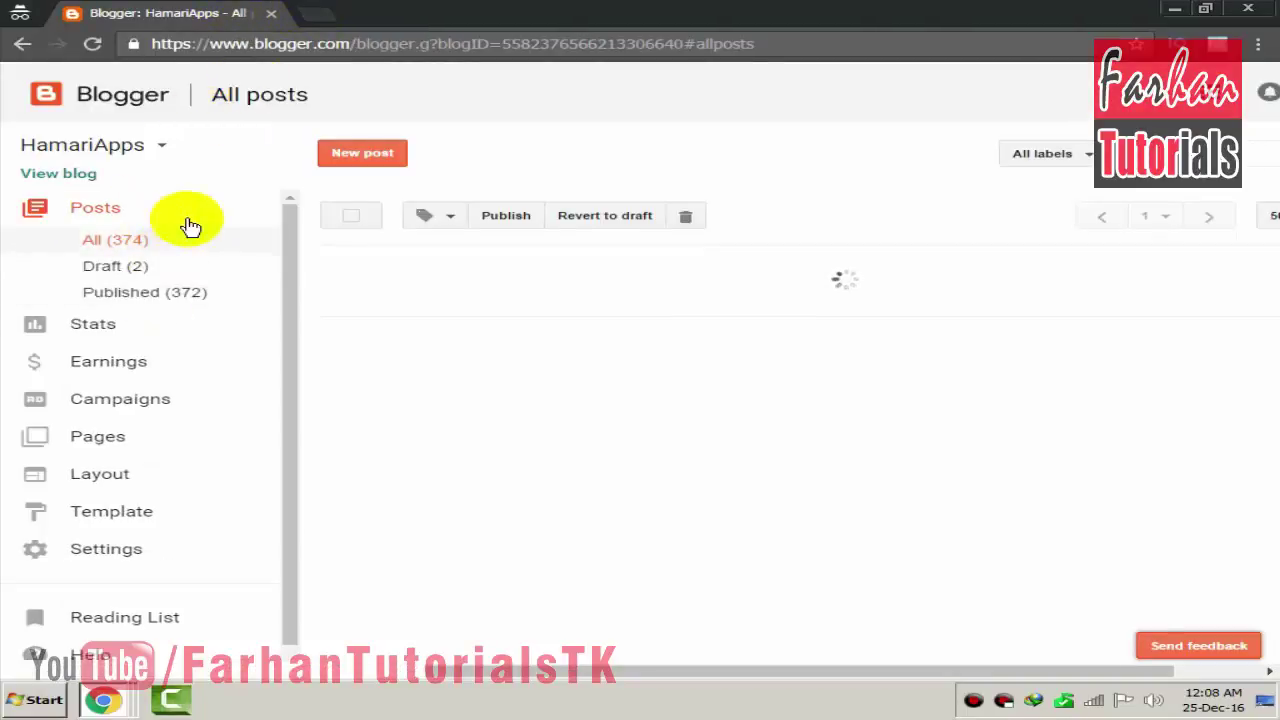
click(164, 150)
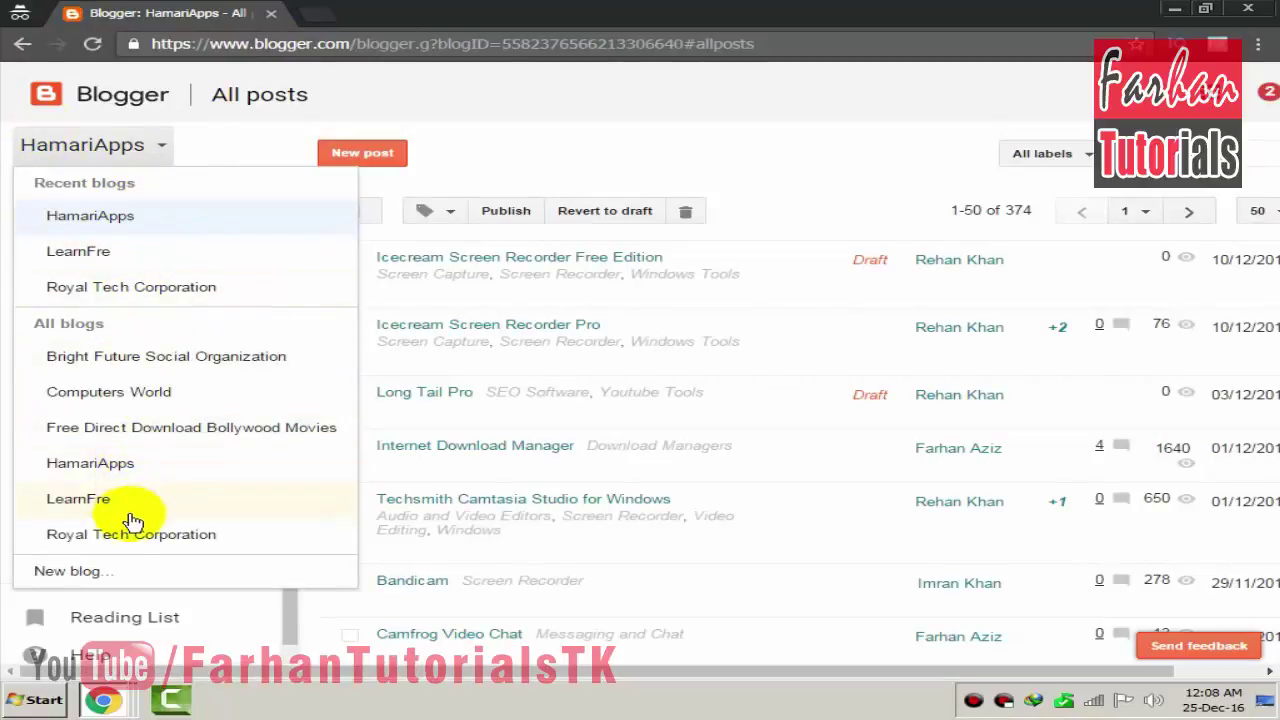
- Load gmail.com in another tab, then return to the Blogger tab
click(318, 20)
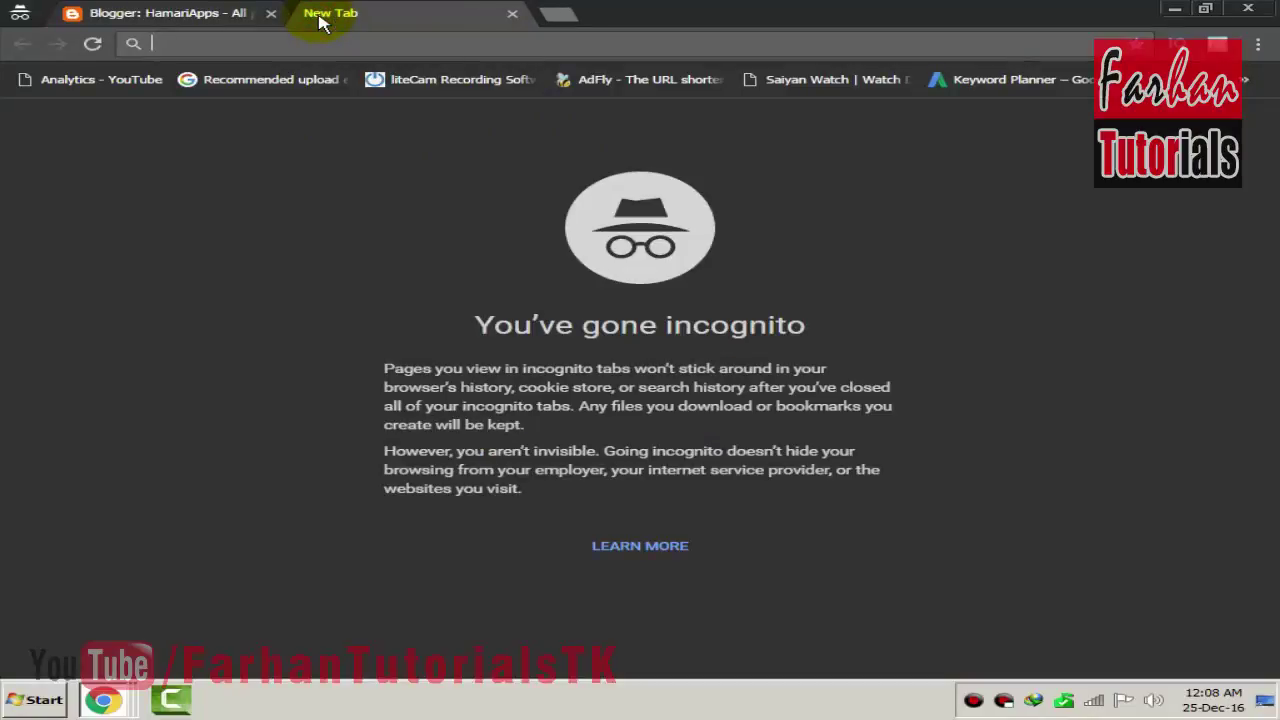
text(gmail.com)
key(Return)
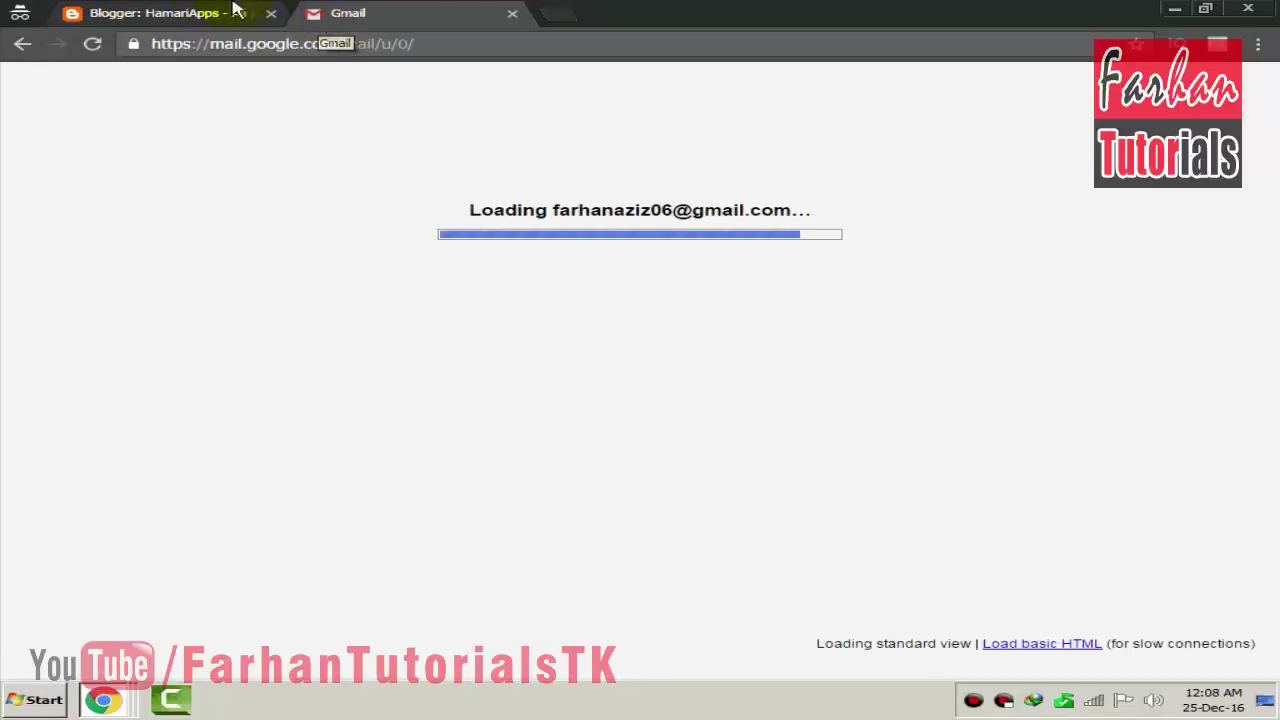
click(208, 12)
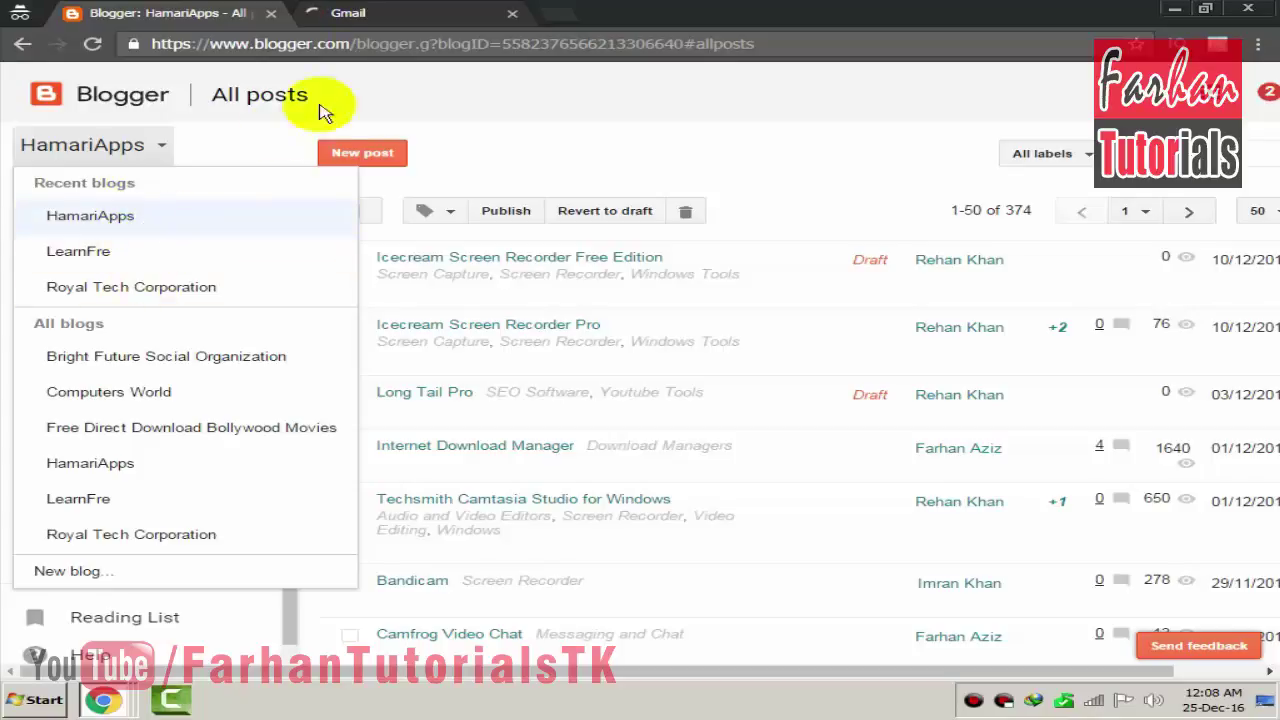
- Open the 'You have been invited to contribute to Farhan Tutorials' email in the Gmail tab
click(355, 12)
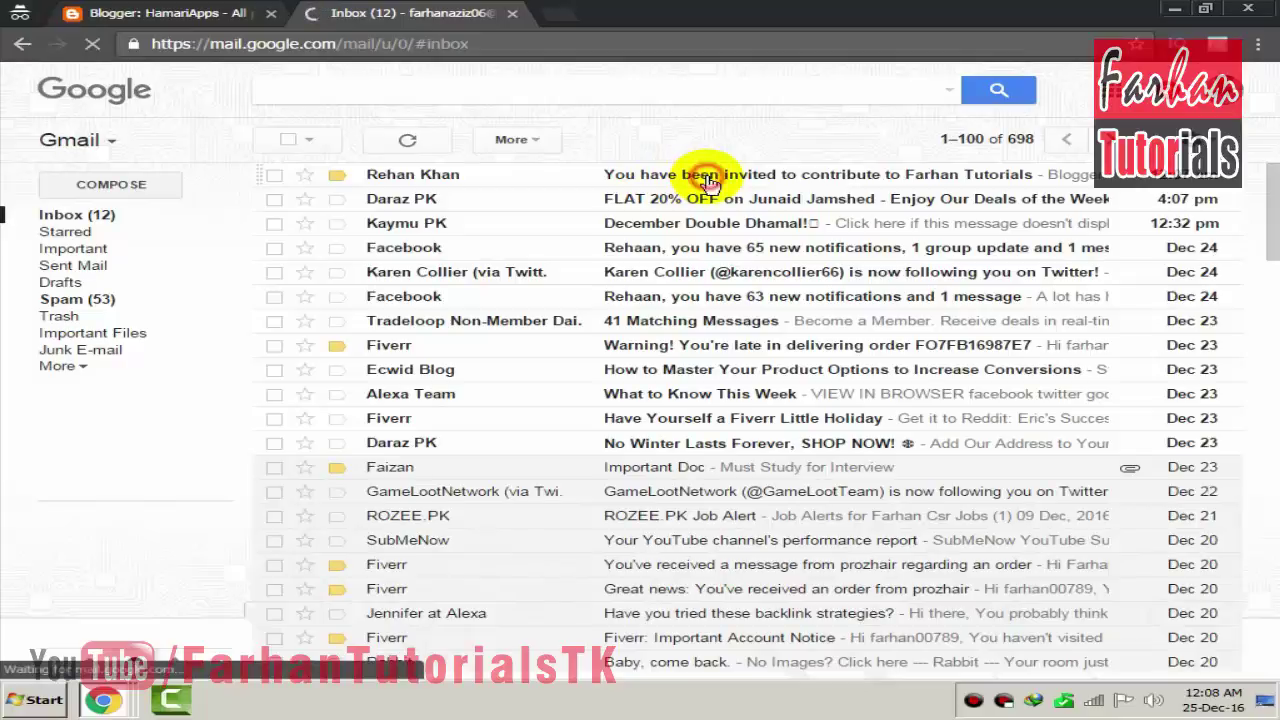
click(708, 180)
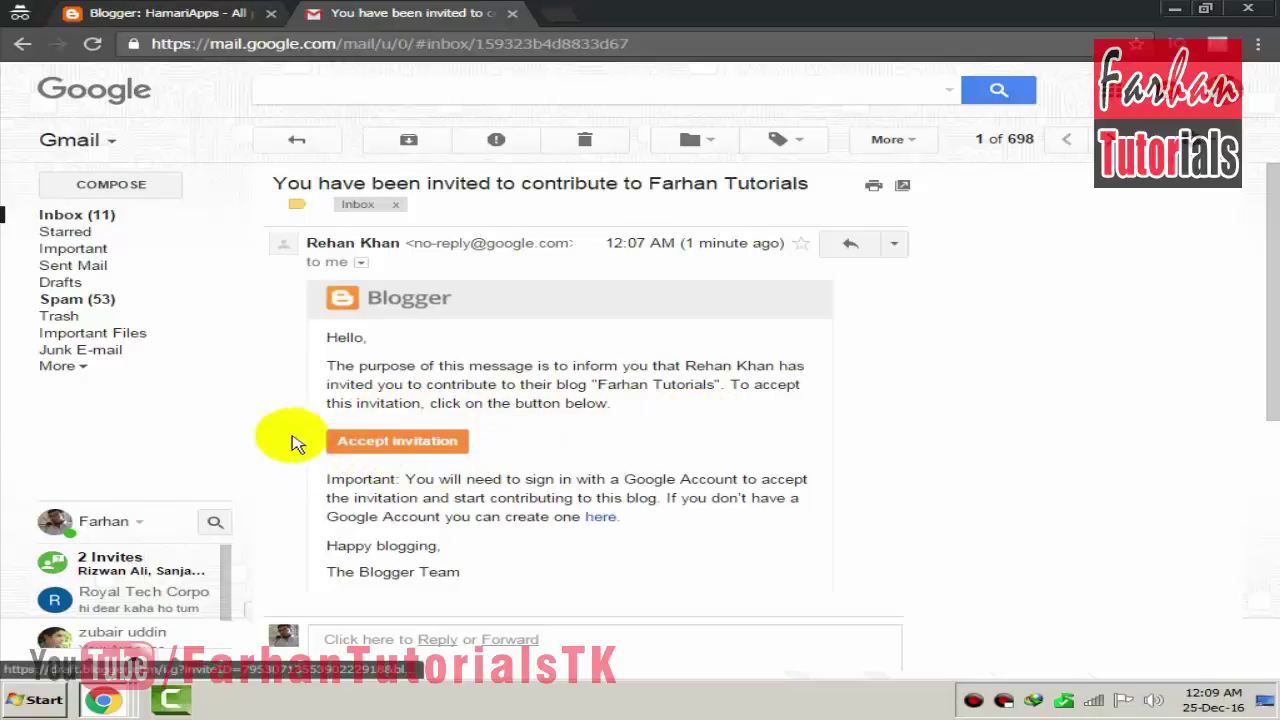
- Accept the Farhan Tutorials invitation from the email and on the Join a blog page
click(423, 445)
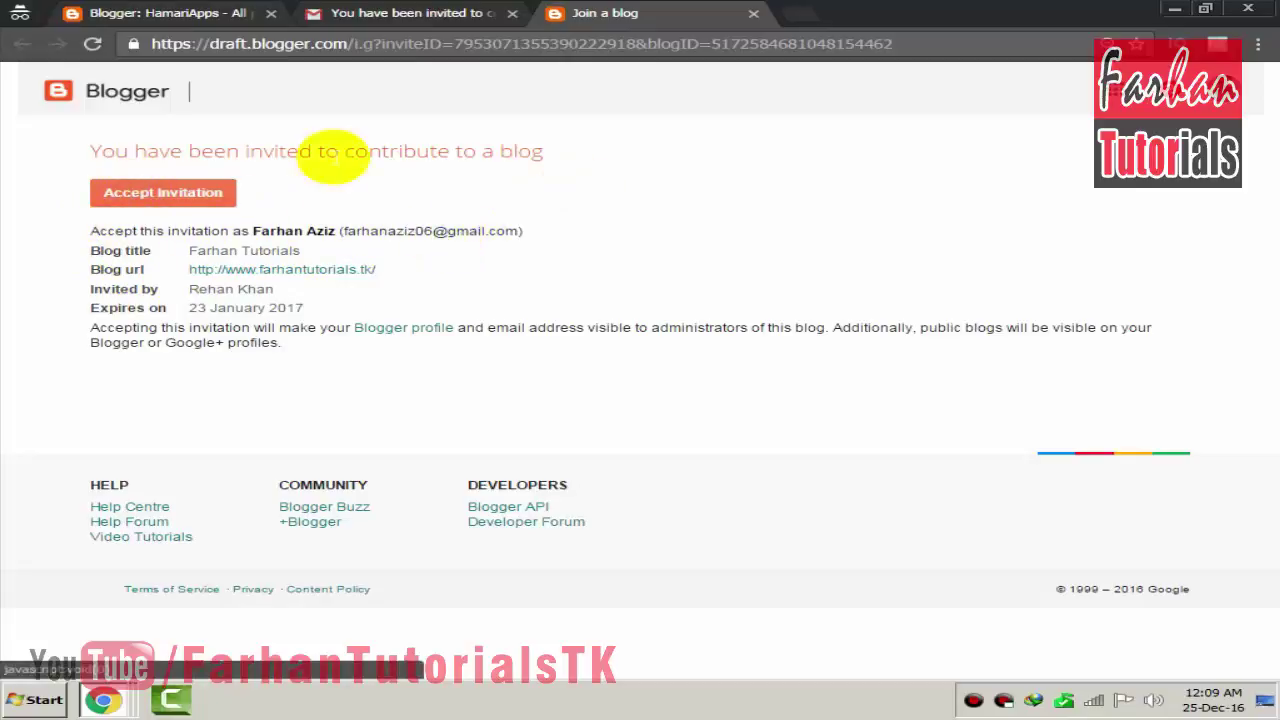
click(199, 194)
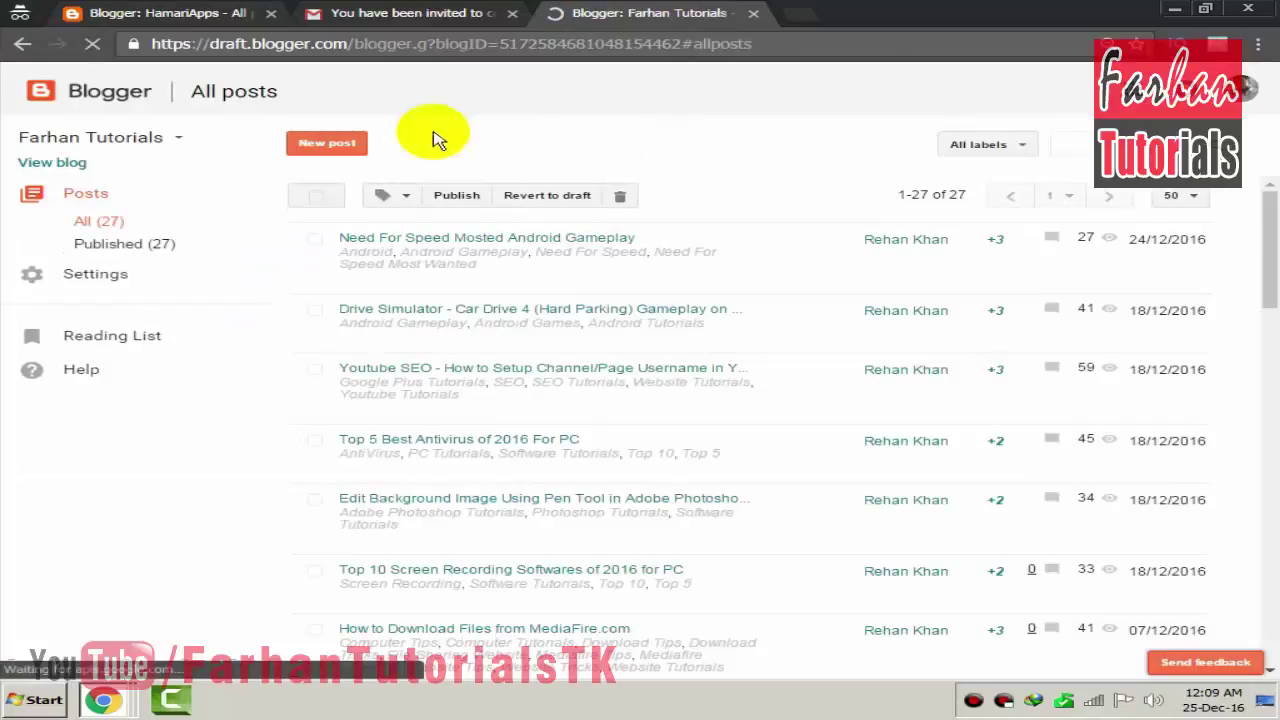
- Select Farhan Tutorials, then view the owner's Permissions listing the invited account as Author
click(118, 140)
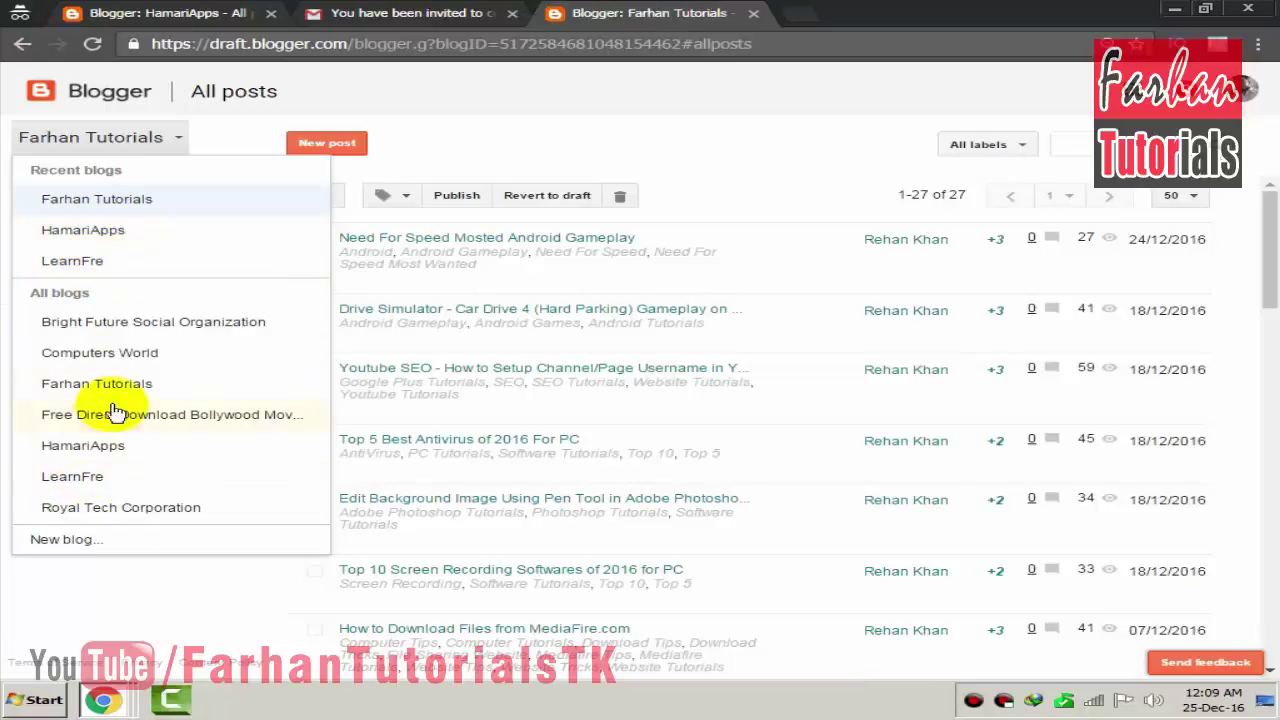
click(105, 200)
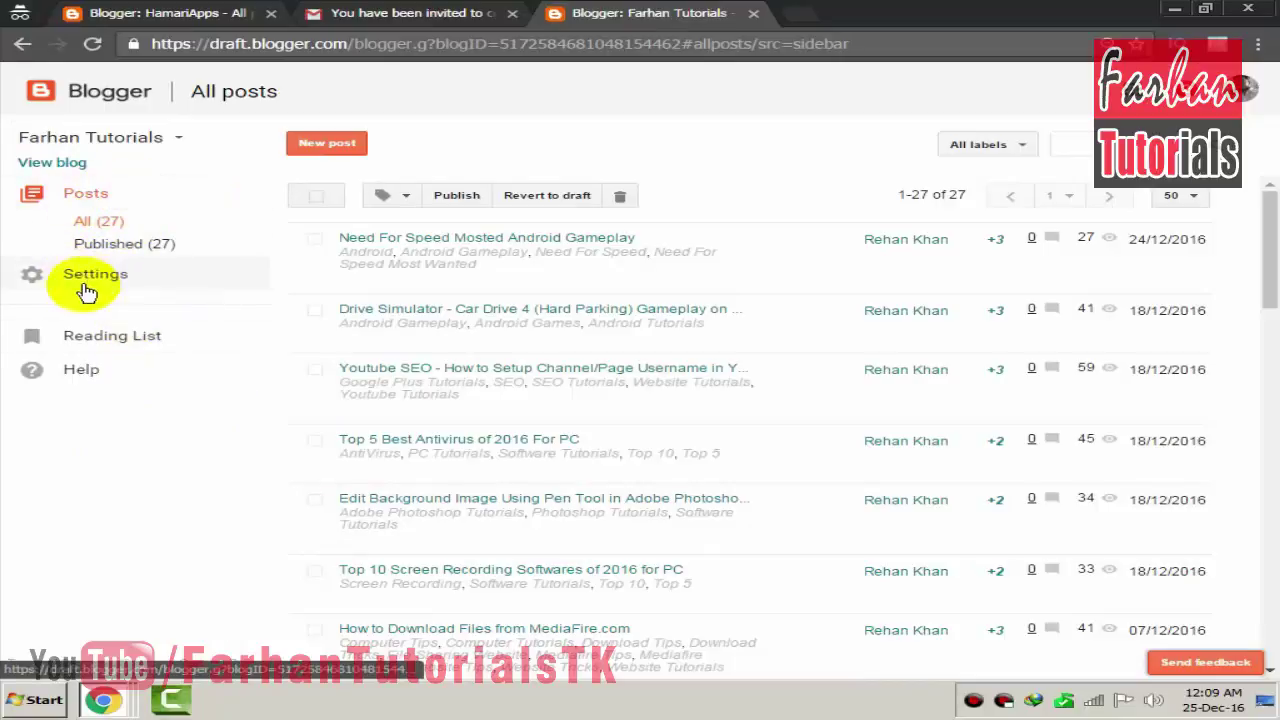
click(103, 699)
click(110, 636)
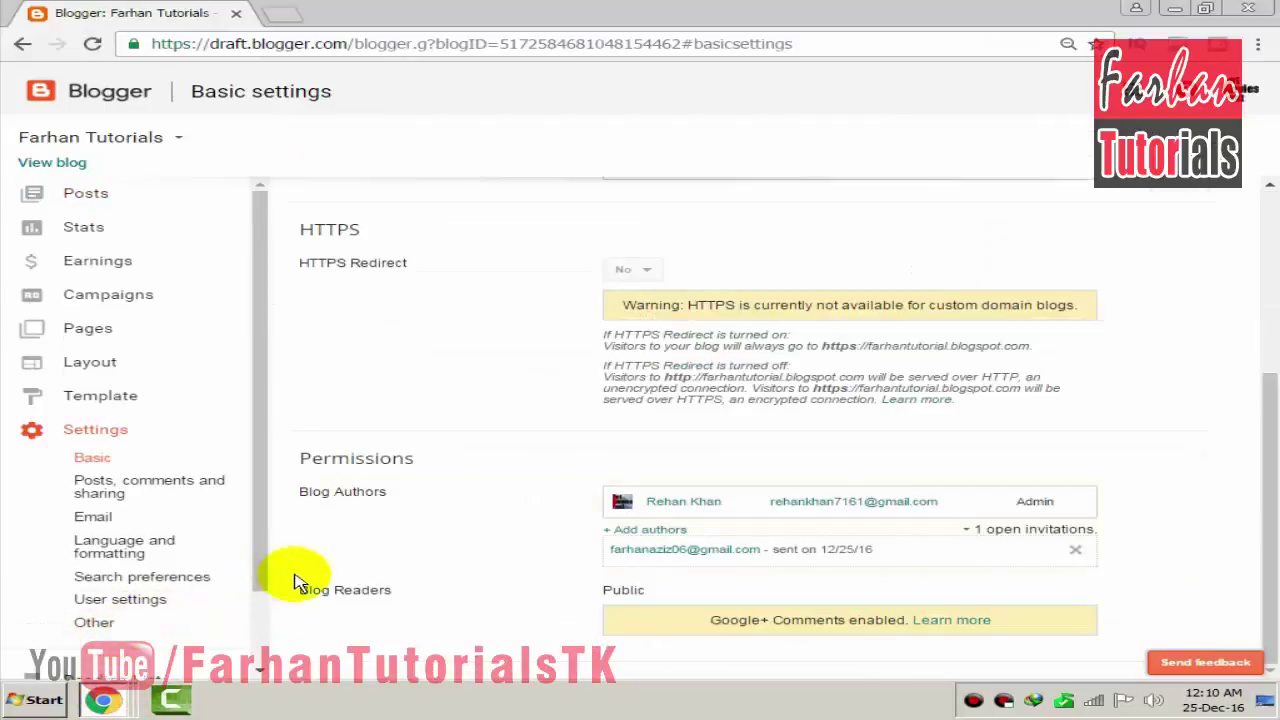
click(987, 529)
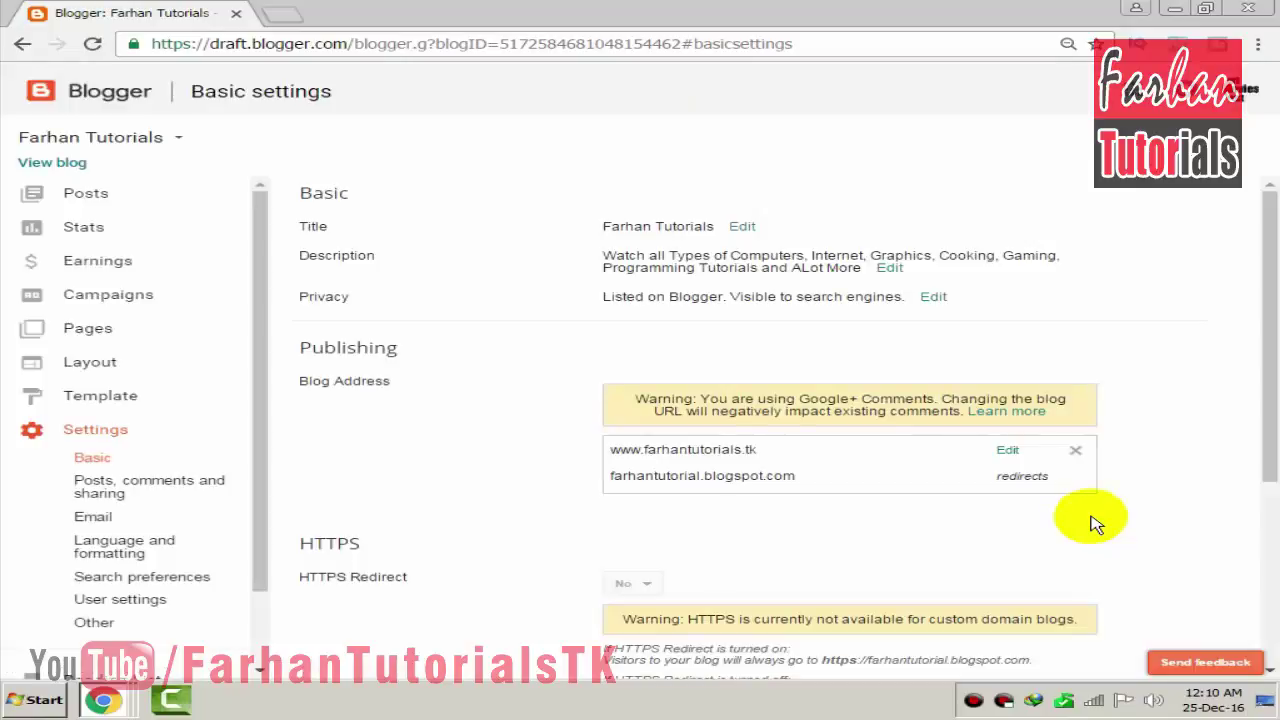
scroll(1095, 523, down, 3)
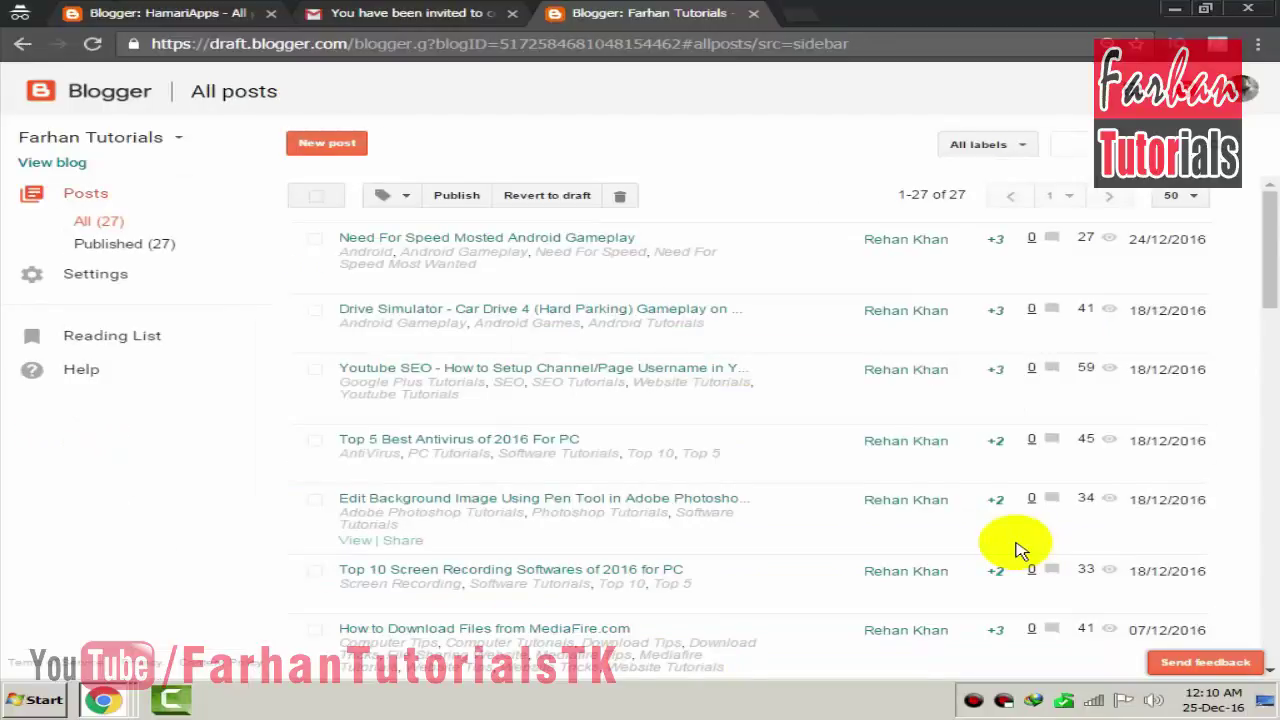
key(alt+Tab)
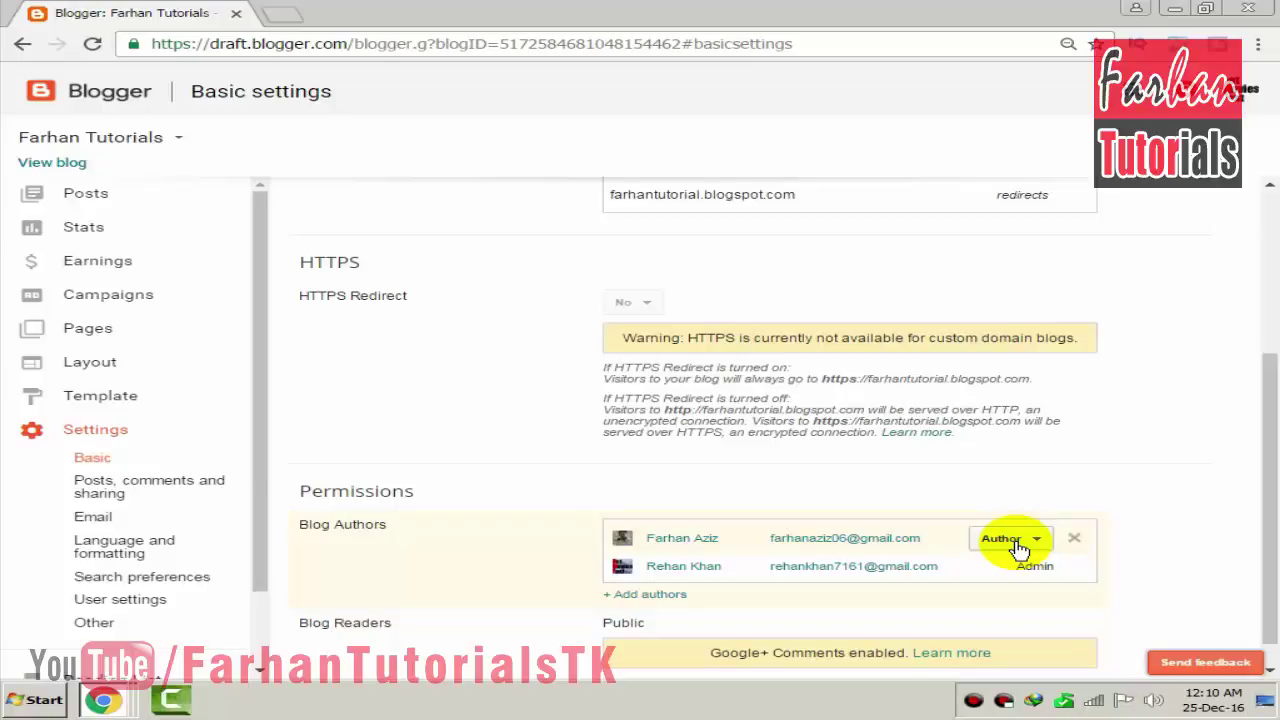
- Change the new contributor's role from Author to Admin under Blog Authors
click(1020, 543)
click(1010, 566)
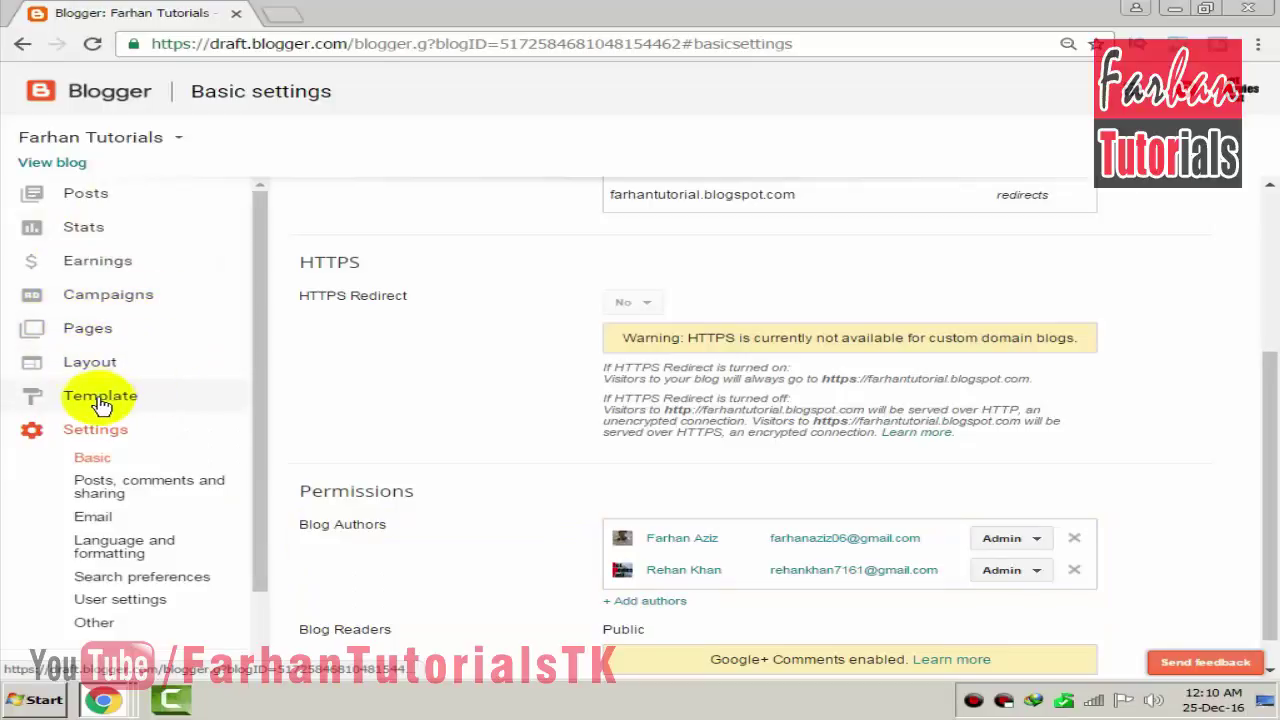
- Reload the invited account's dashboard and check Permissions show both authors as Admin
click(110, 700)
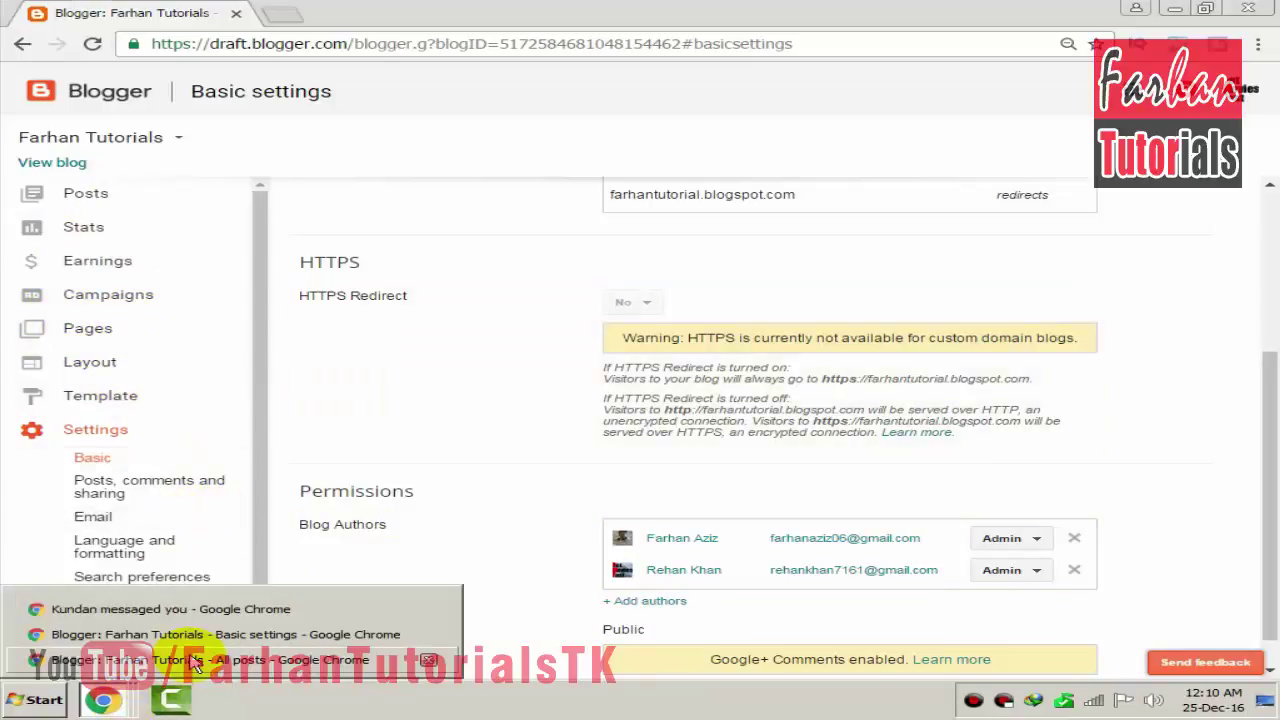
click(200, 608)
mouse_move(545, 385)
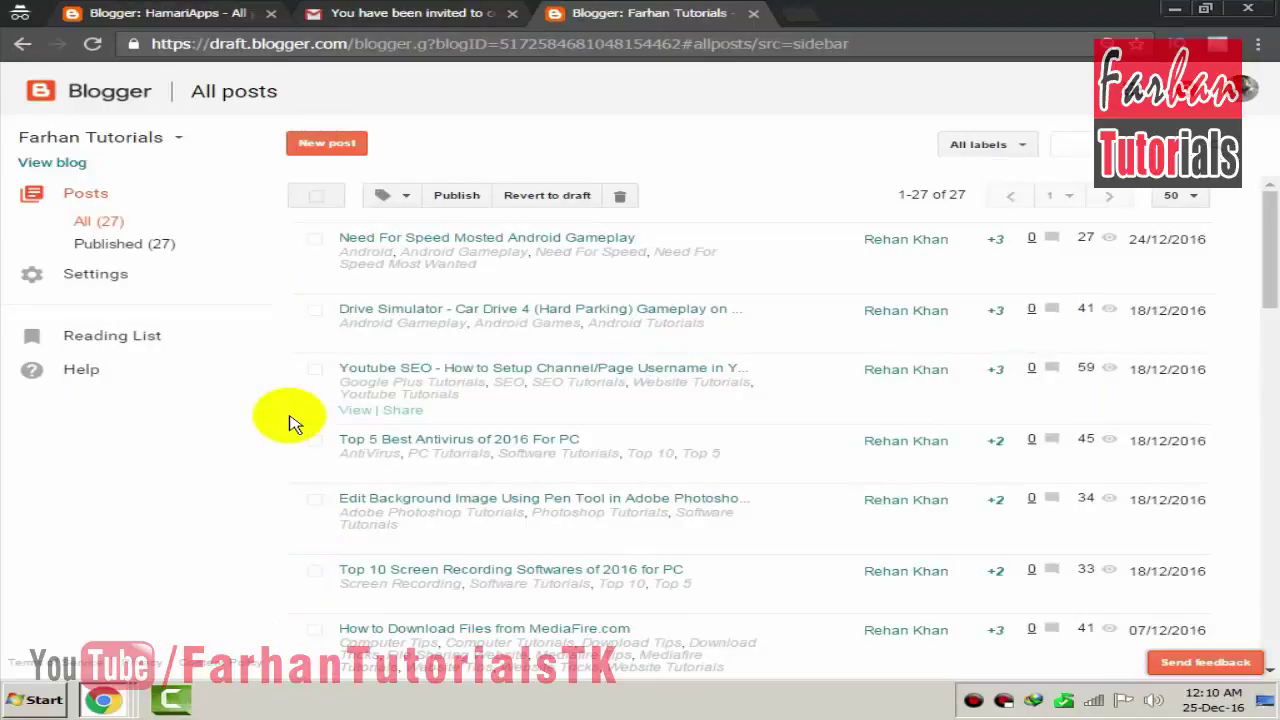
key(F5)
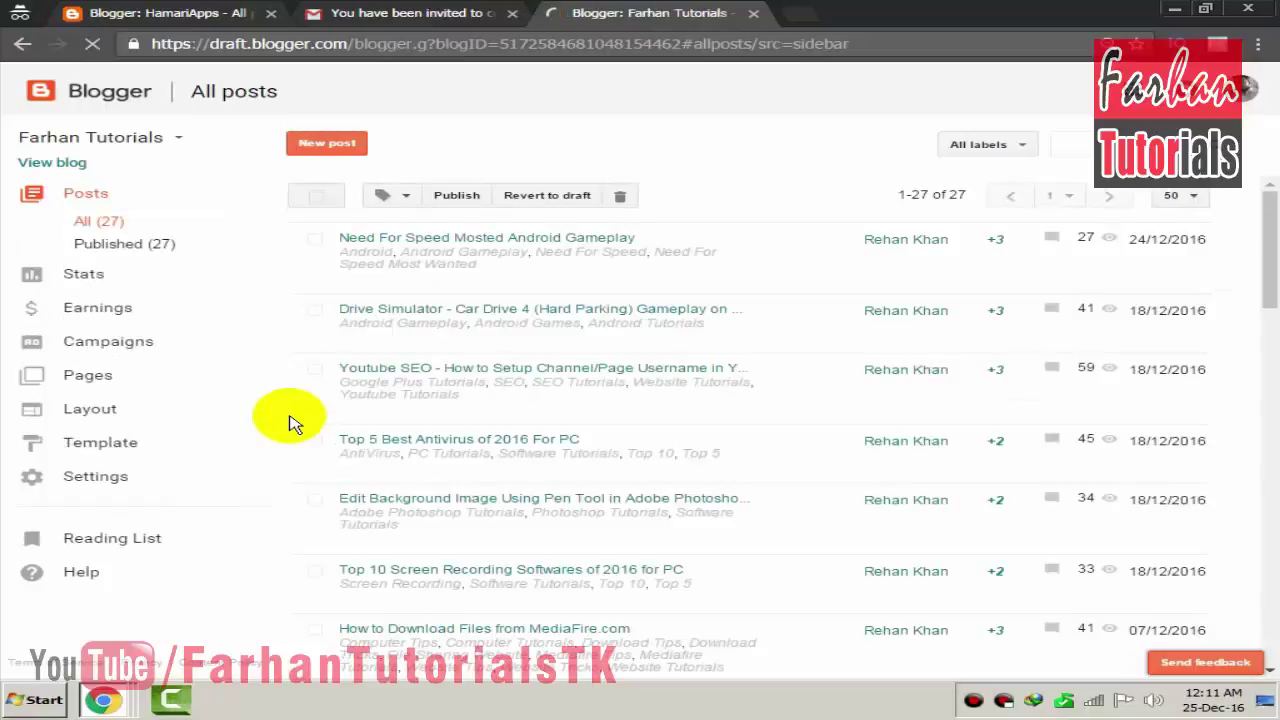
click(108, 478)
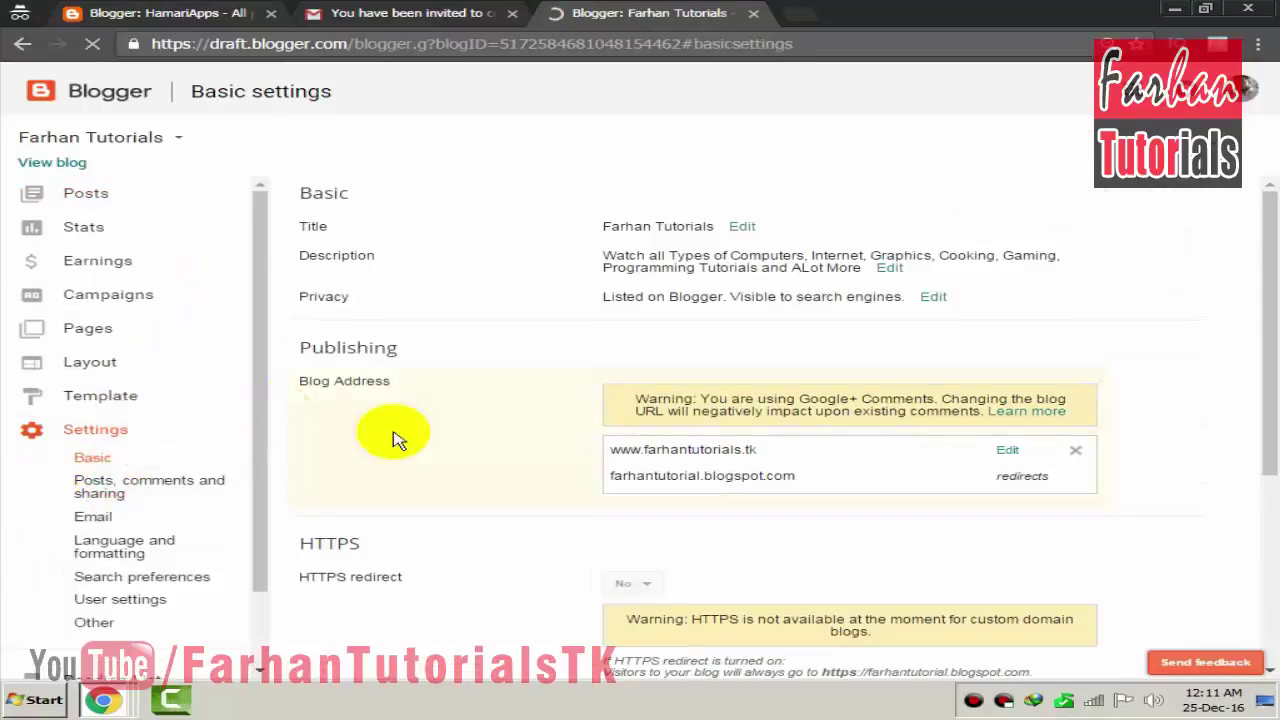
scroll(837, 457, down, 2)
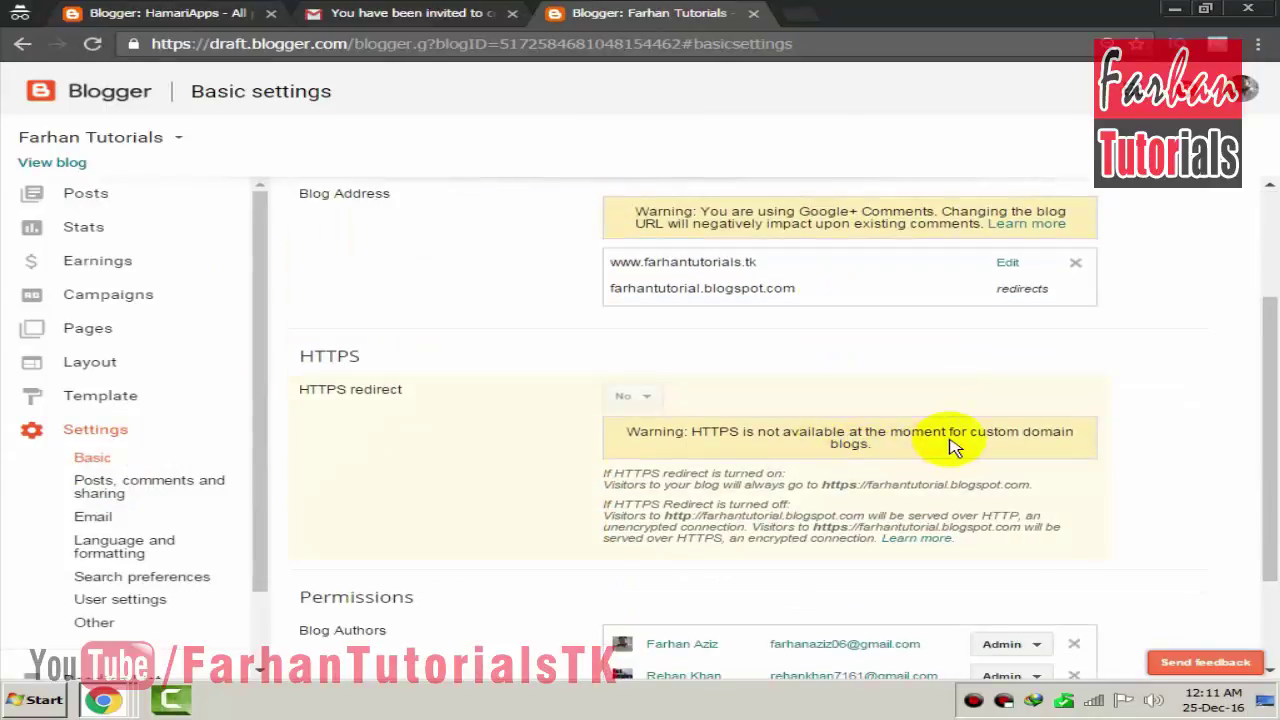
scroll(947, 437, down, 2)
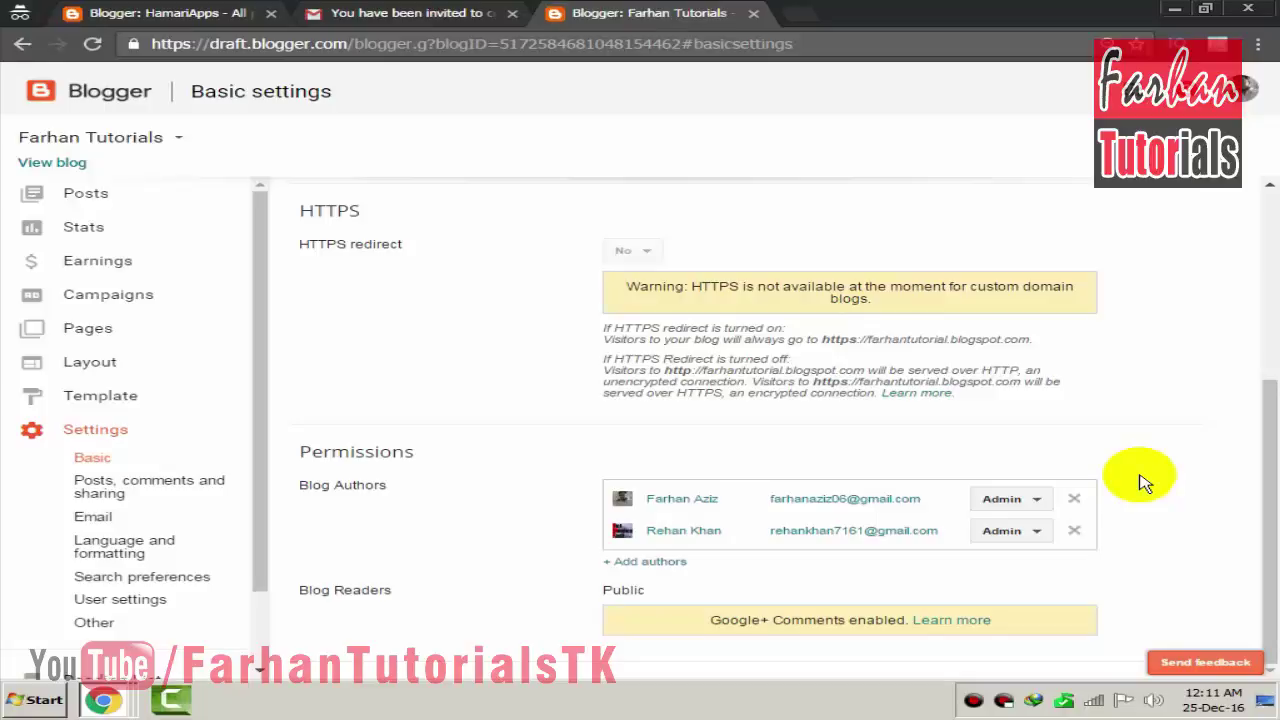
scroll(1145, 483, up, 3)
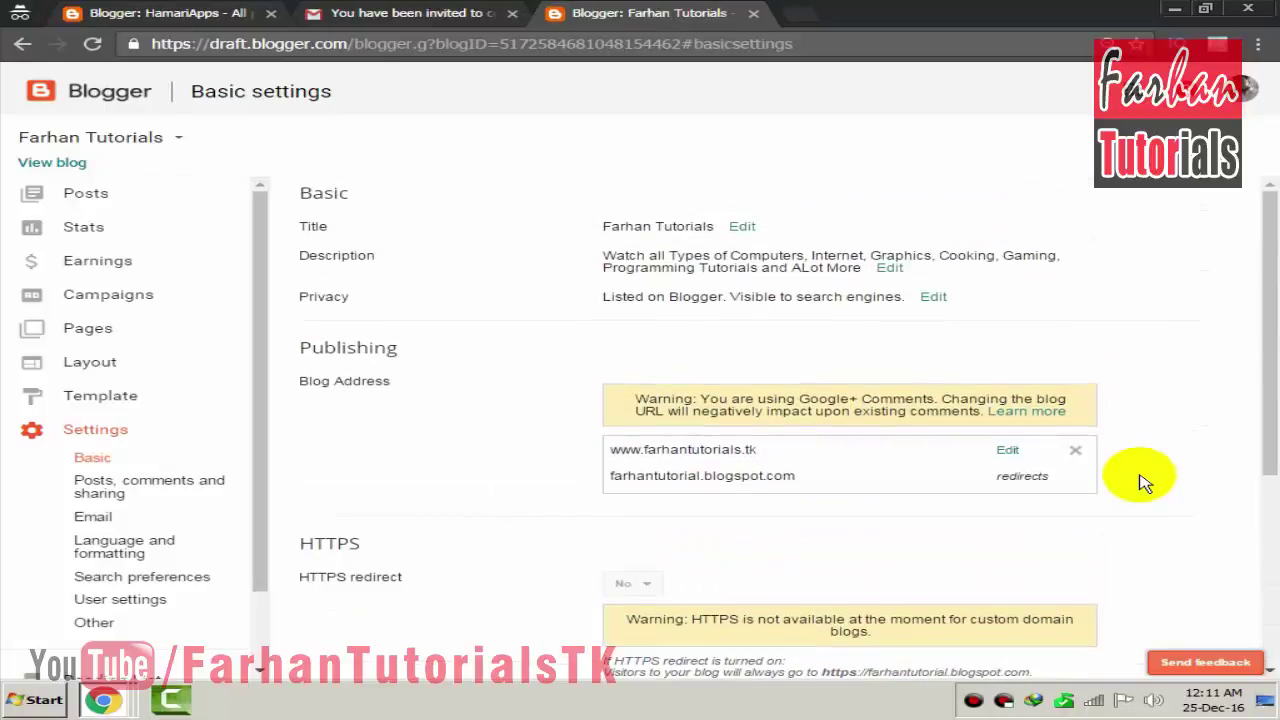
scroll(1160, 470, down, 3)
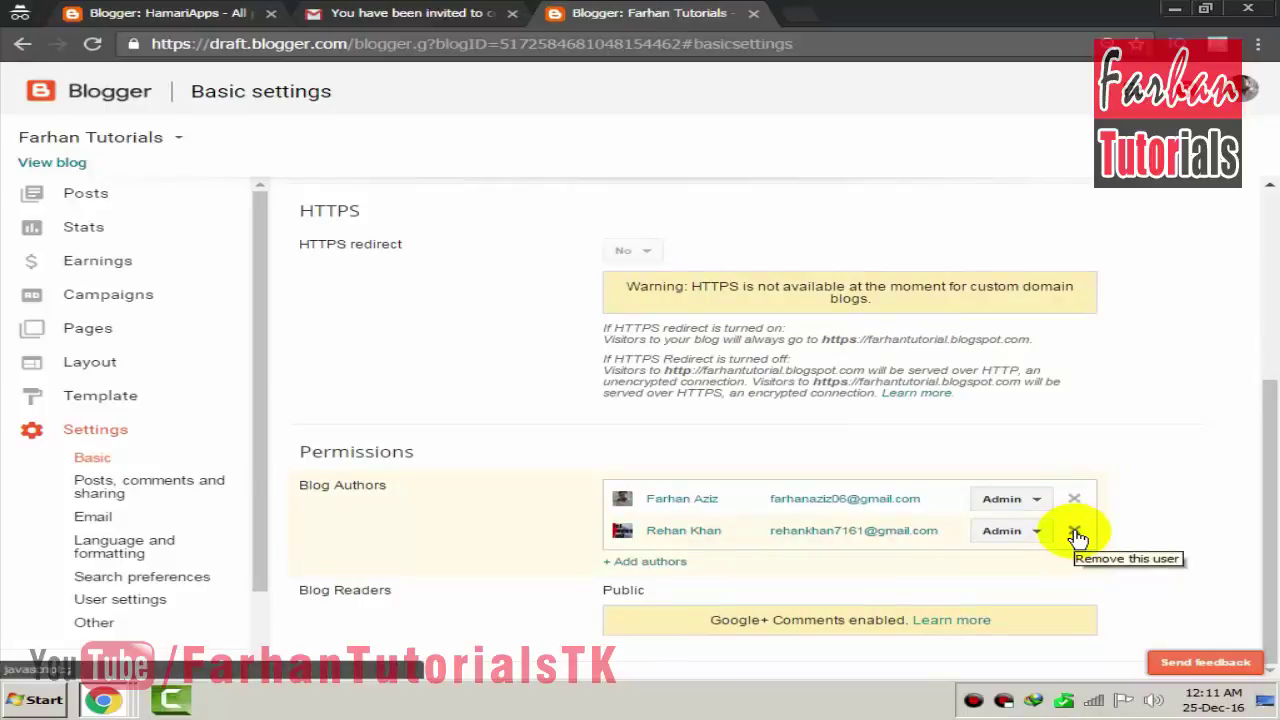
- Return to the main Chrome window and load youtube.com/FarhanTutorialsTK in a new tab
click(803, 20)
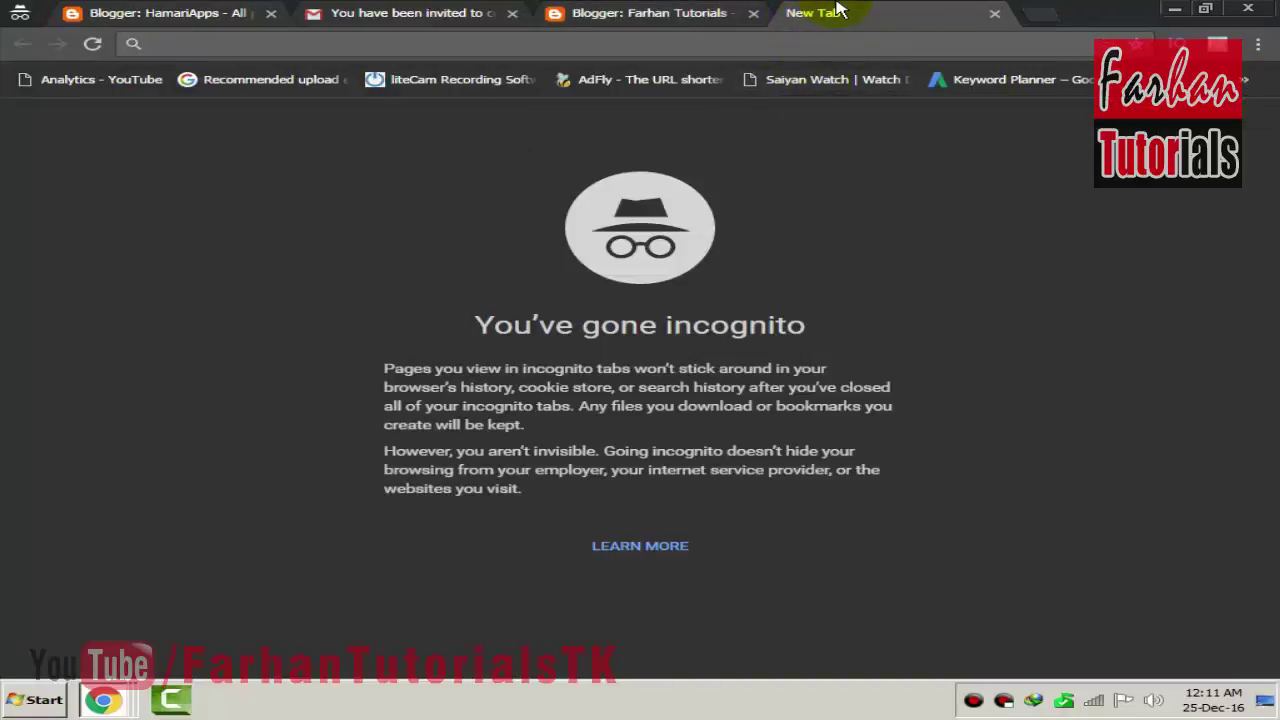
key(alt+Tab)
key(alt+Tab)
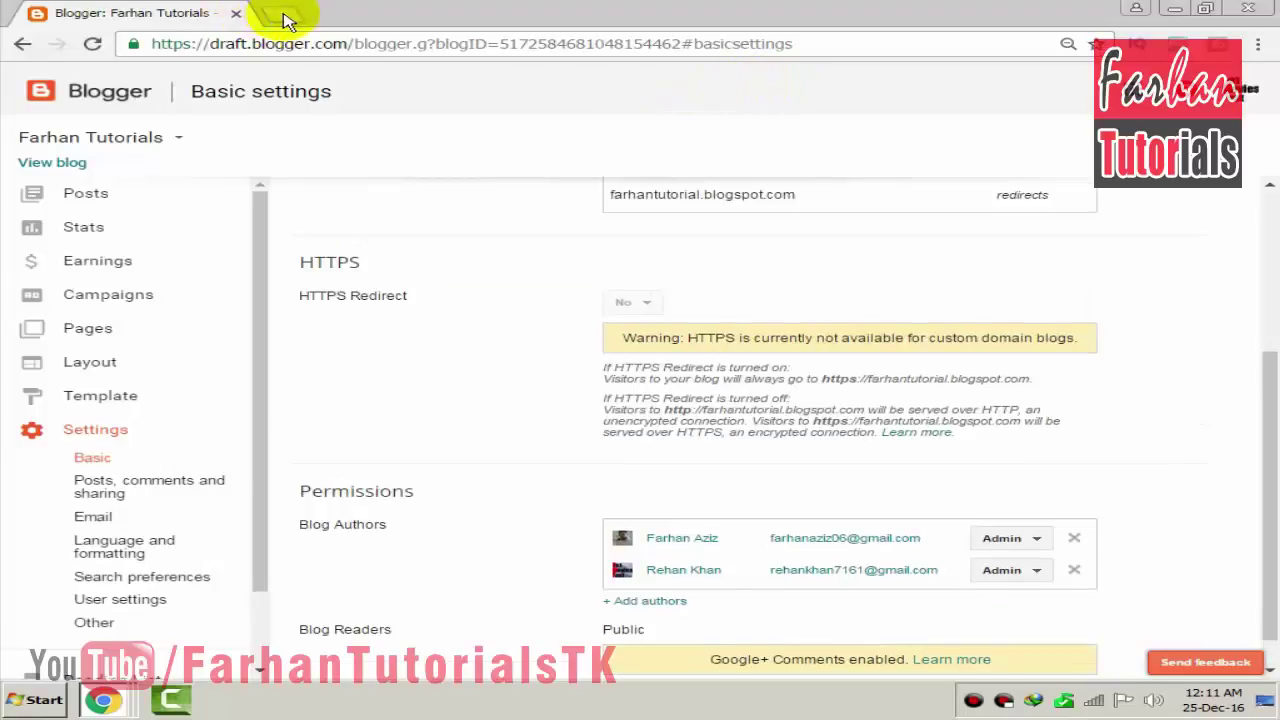
click(285, 12)
text(y)
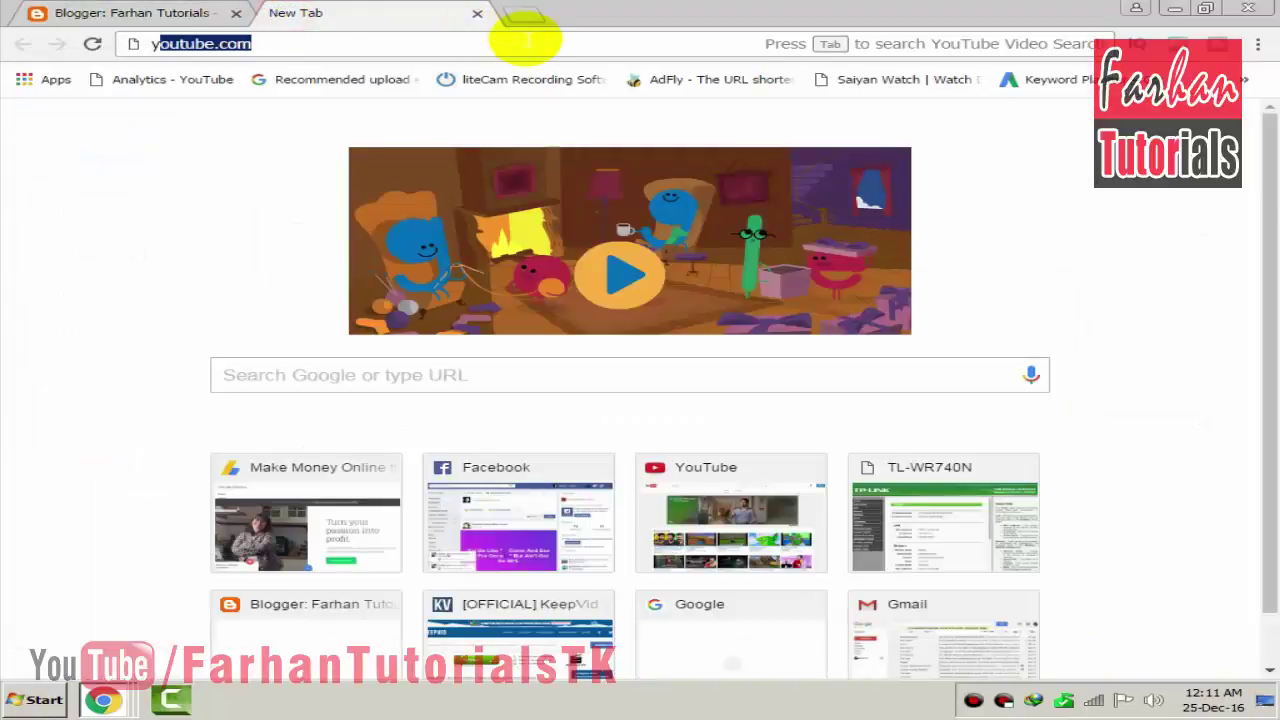
text(ouu)
key(BackSpace)
key(BackSpace)
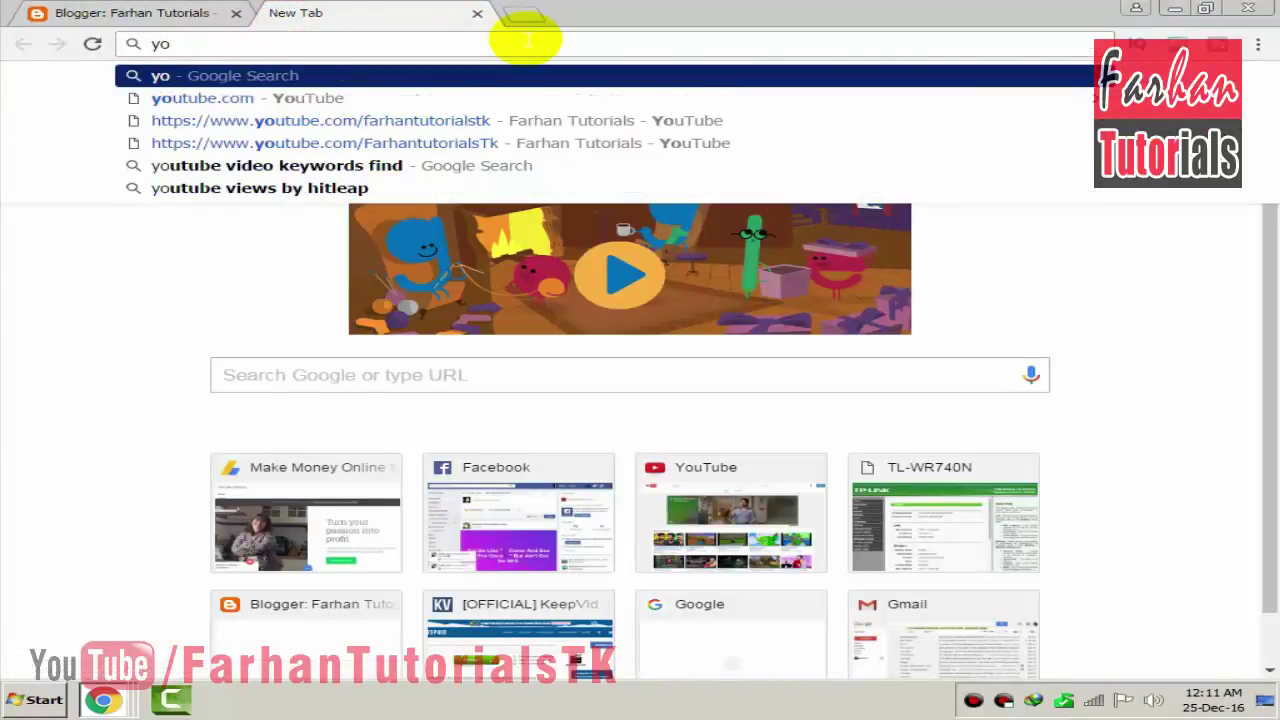
text(utube.com/)
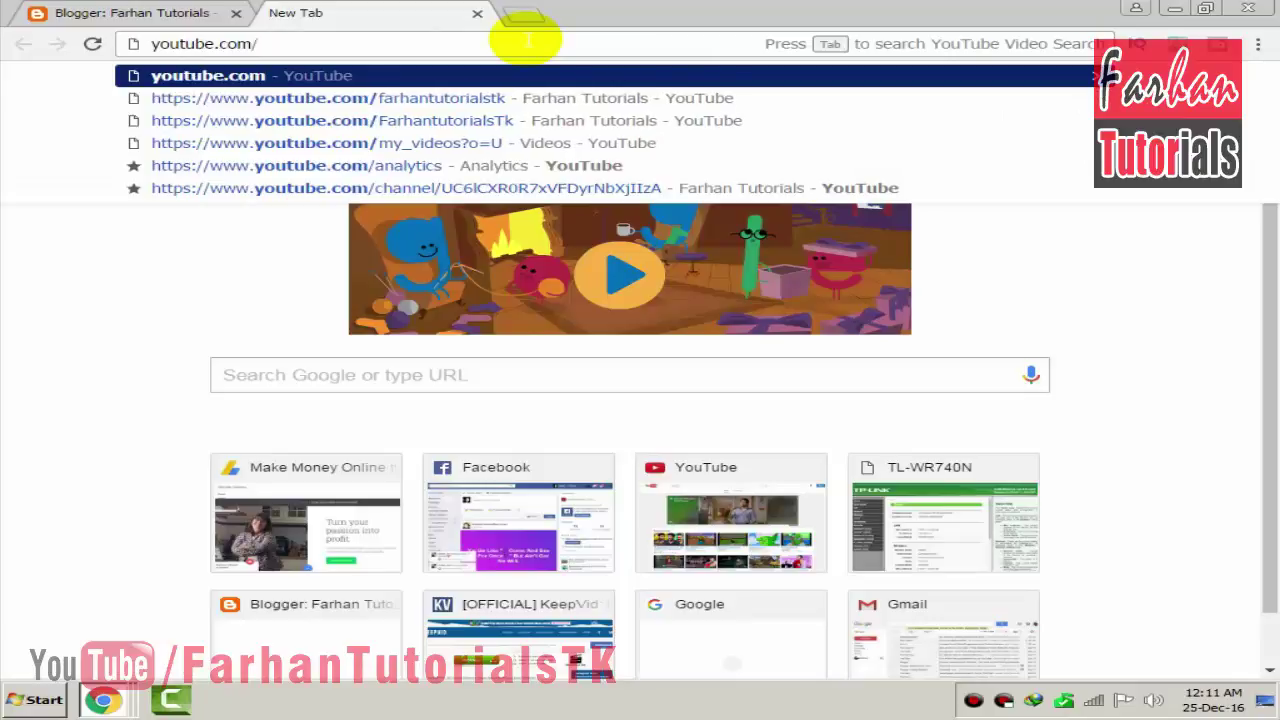
text(FarhanTUtoriaks)
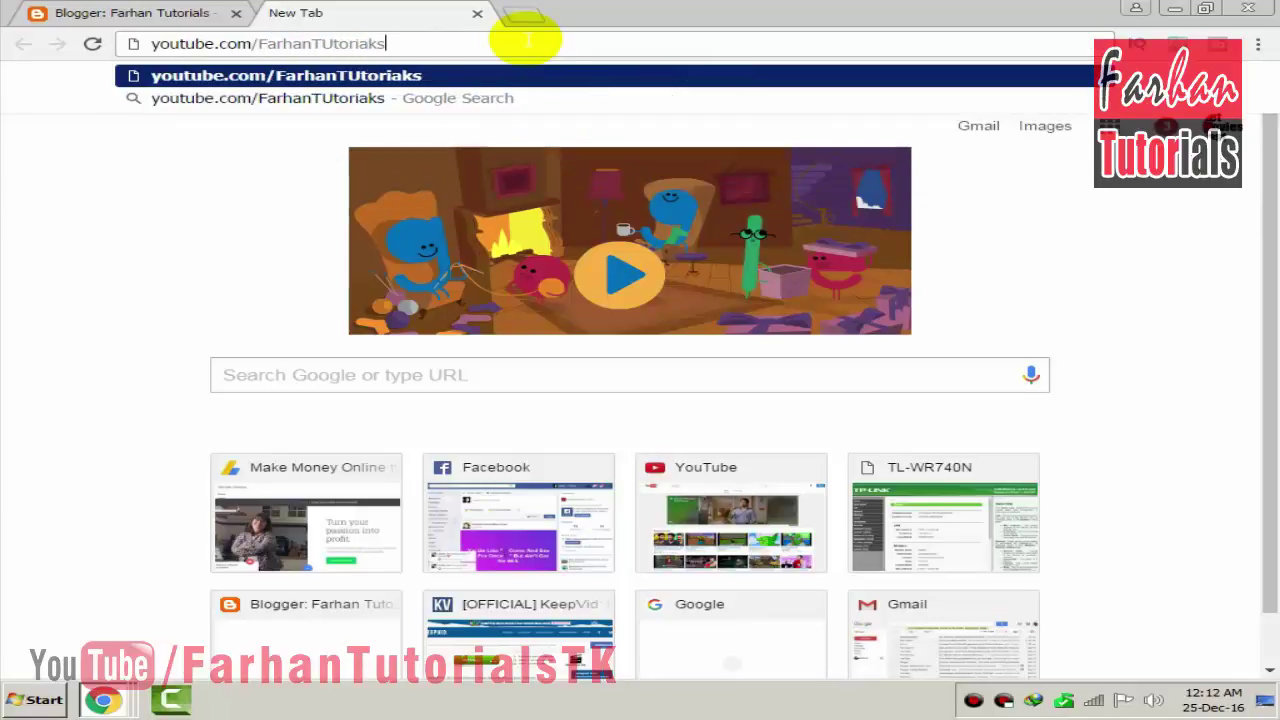
text(T)
key(BackSpace)
key(BackSpace)
key(BackSpace)
text(lsT)
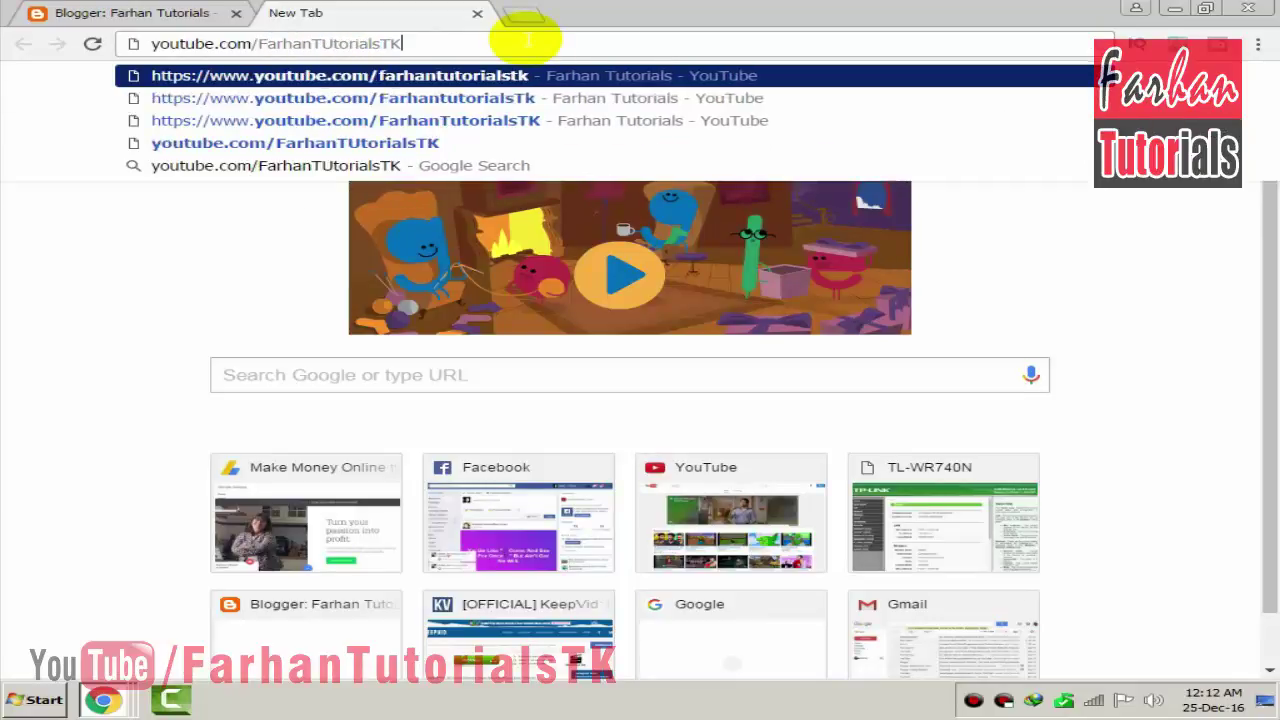
text(K)
key(Return)
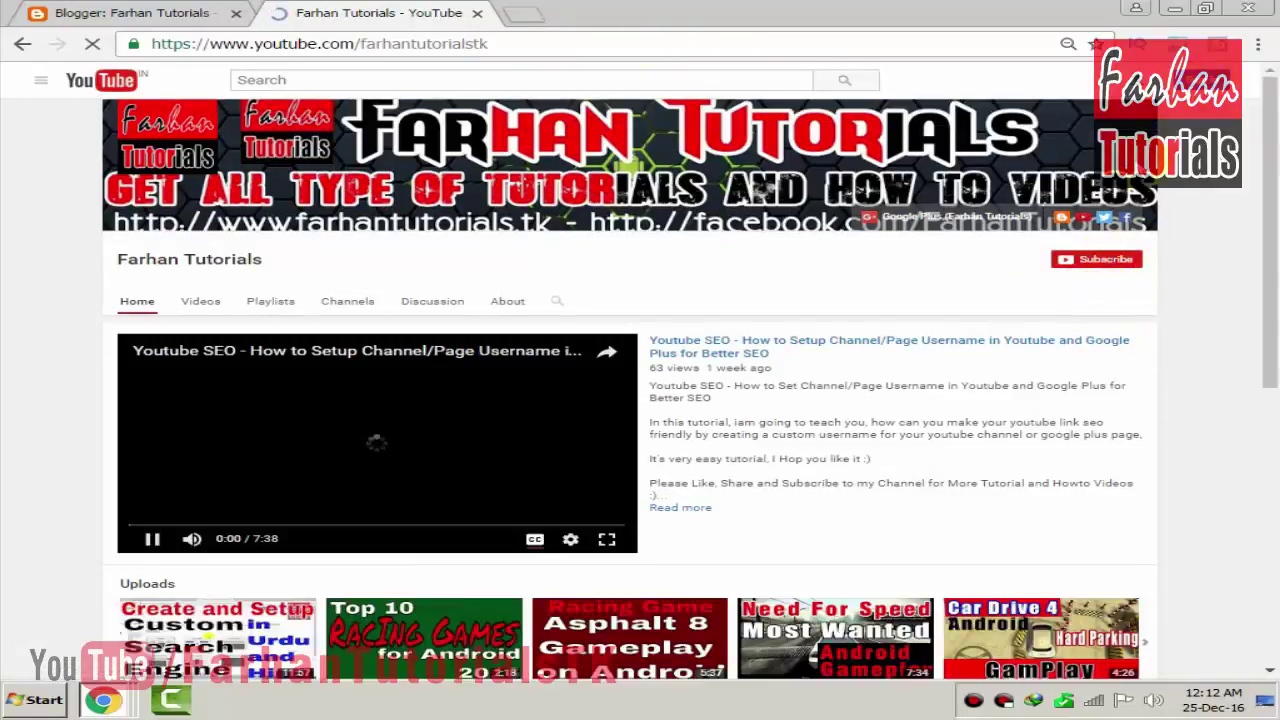
- Open the +FarhanTutorialstk Google+ page in a new tab via plus.google.com
click(524, 16)
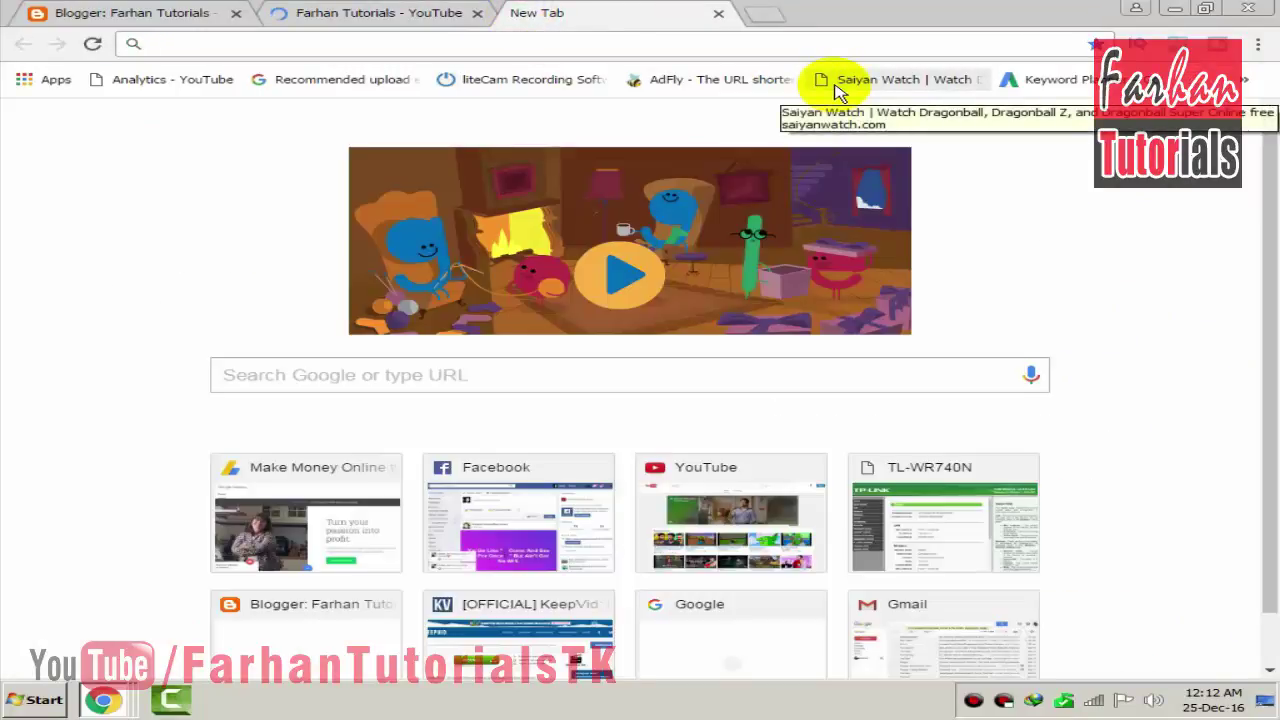
text(plu)
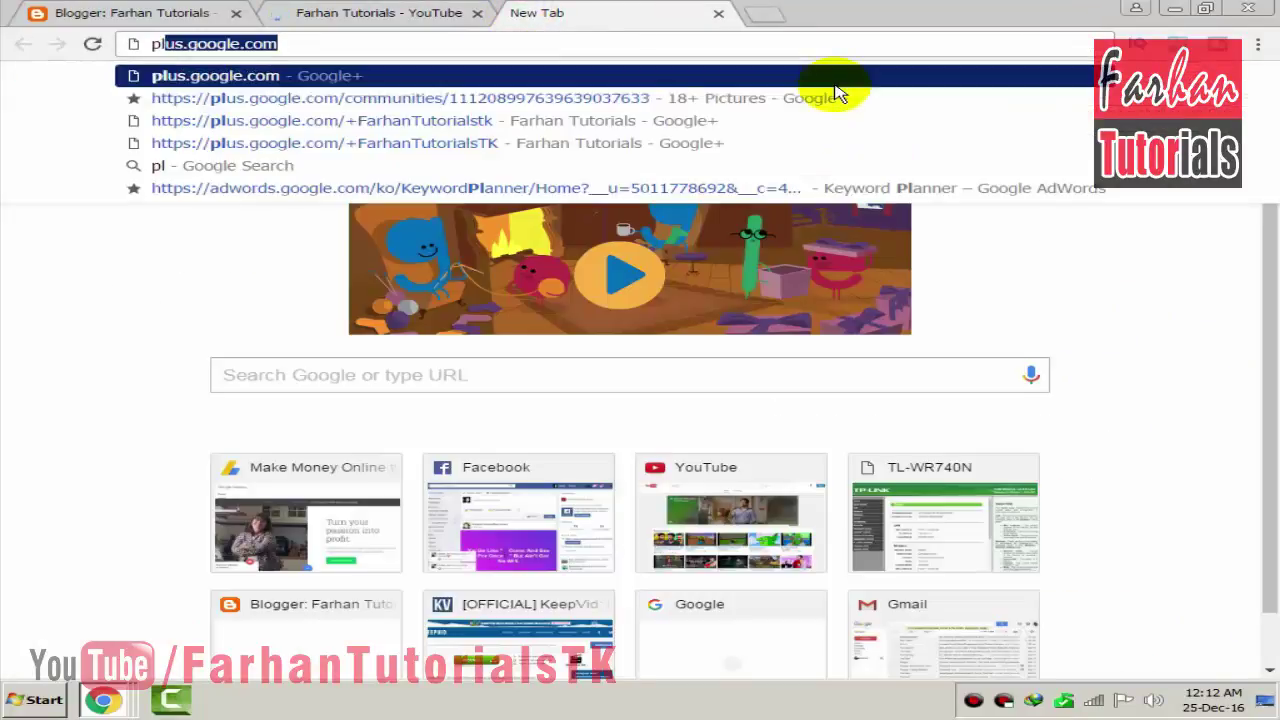
text(s.google.com)
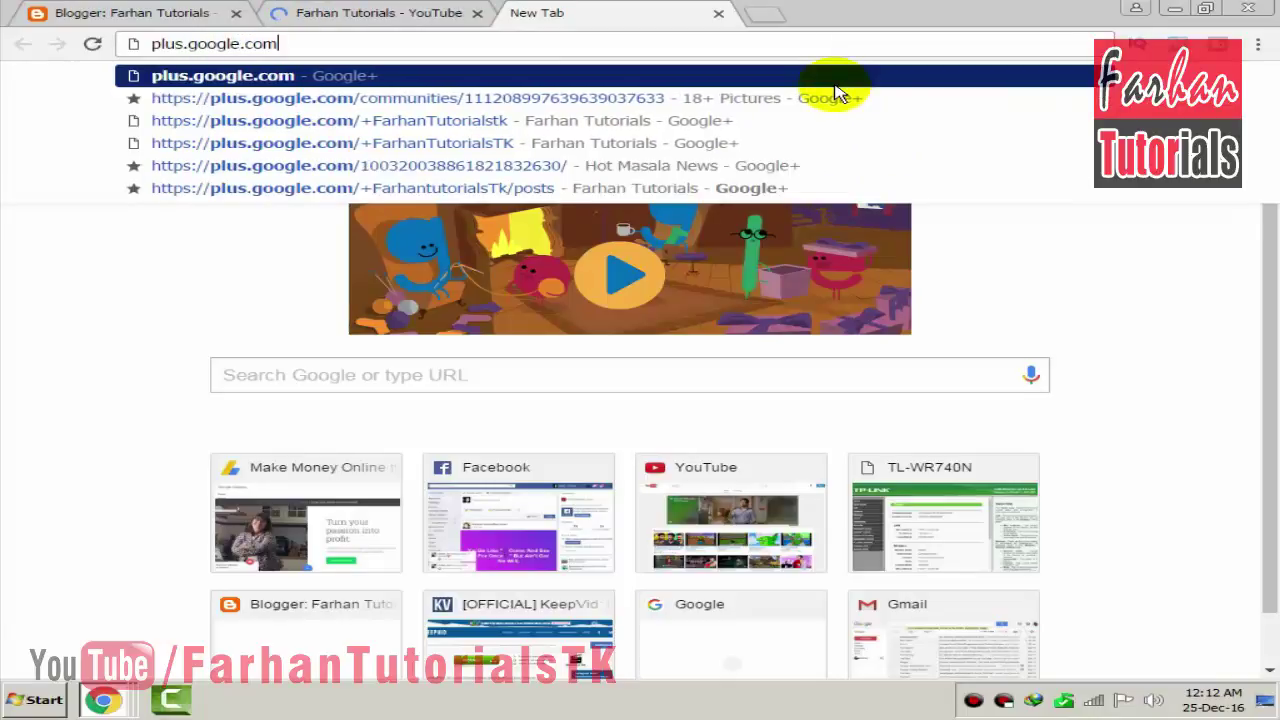
key(Down)
key(Down)
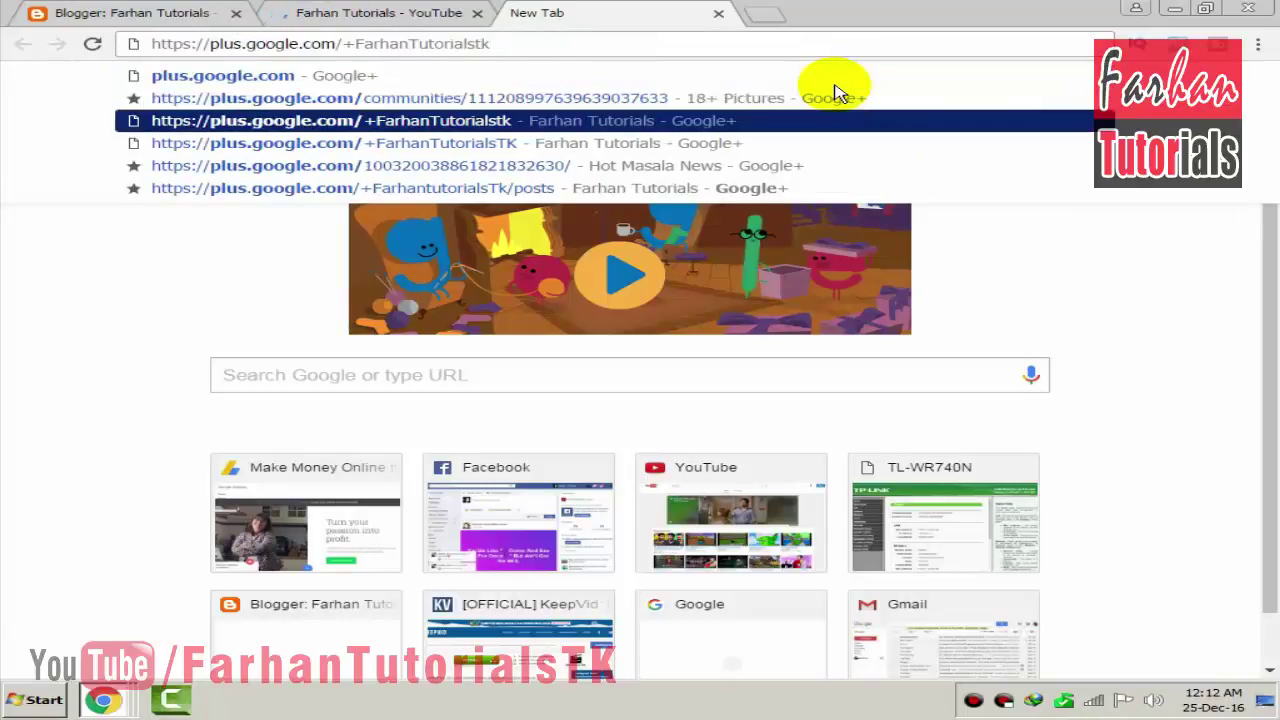
key(Return)
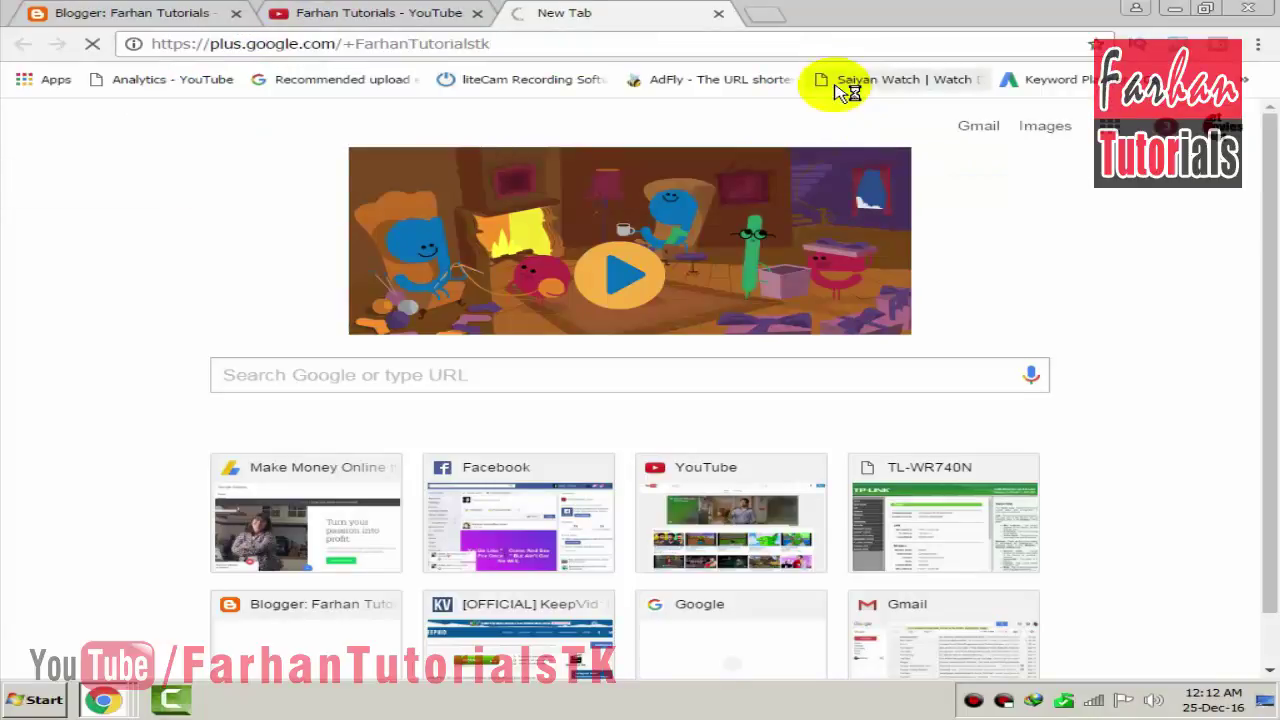
- Open facebook.com/FarhanTutorials in another new tab
key(ctrl+t)
text(fb.com)
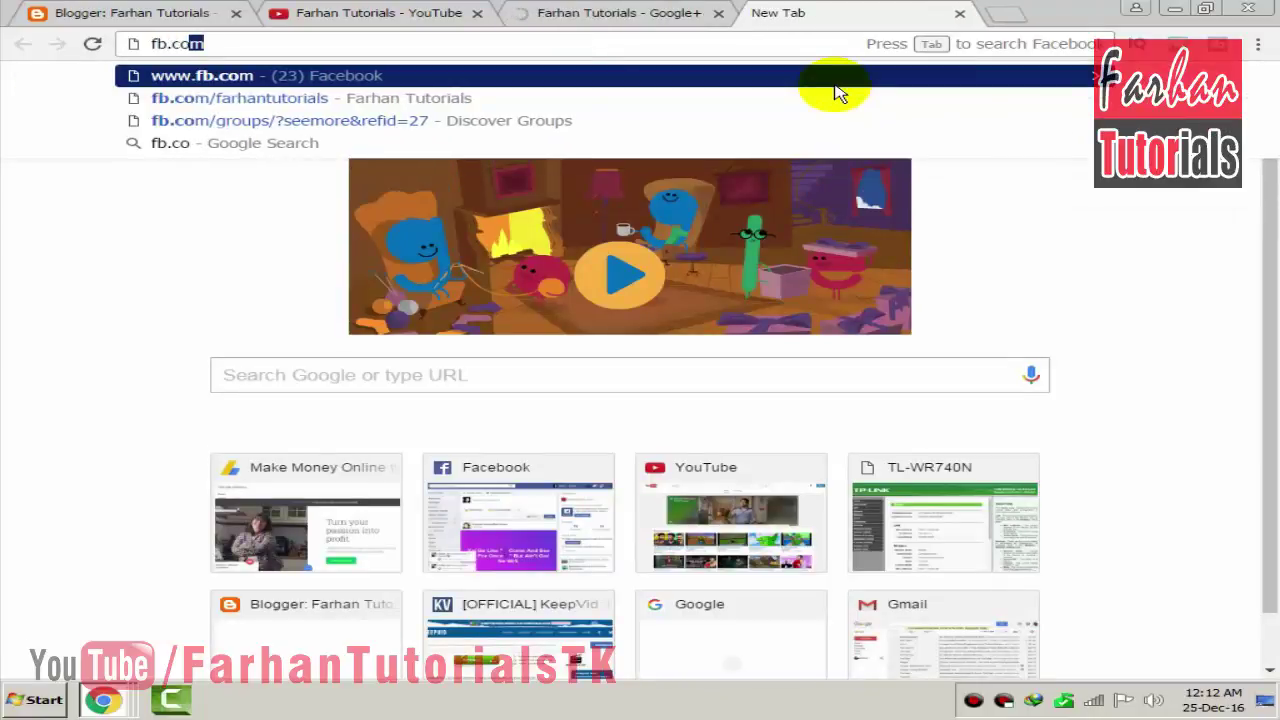
key(BackSpace)
key(BackSpace)
key(BackSpace)
text(acebook.com/FarhanTutorials)
key(Return)
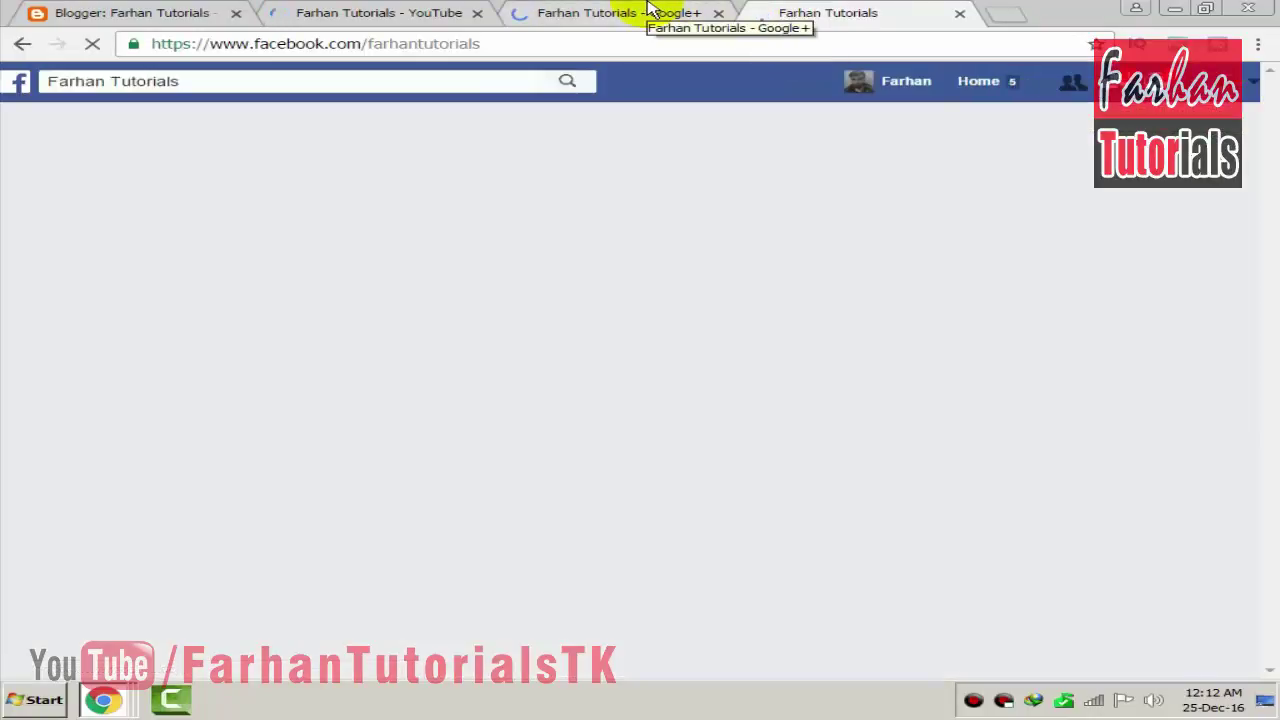
- Check the Google+, YouTube and Facebook tabs, then close both Messenger chats on Facebook
click(651, 9)
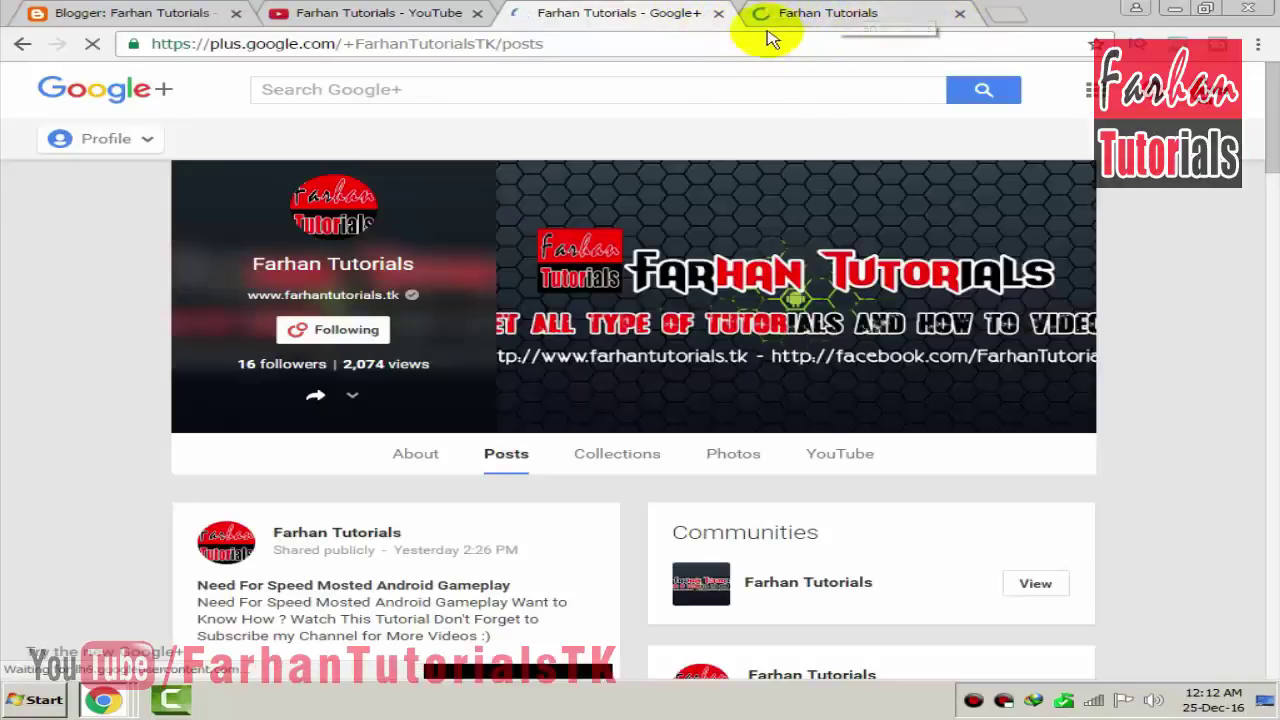
click(350, 12)
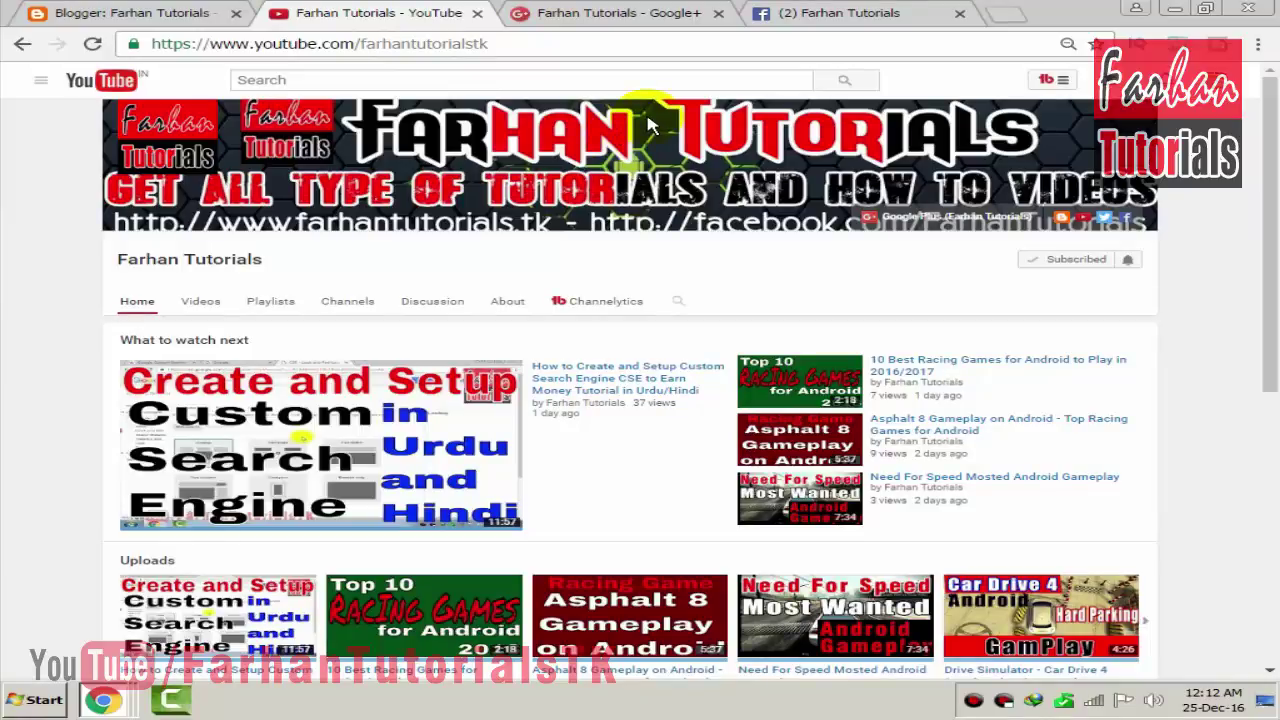
click(826, 12)
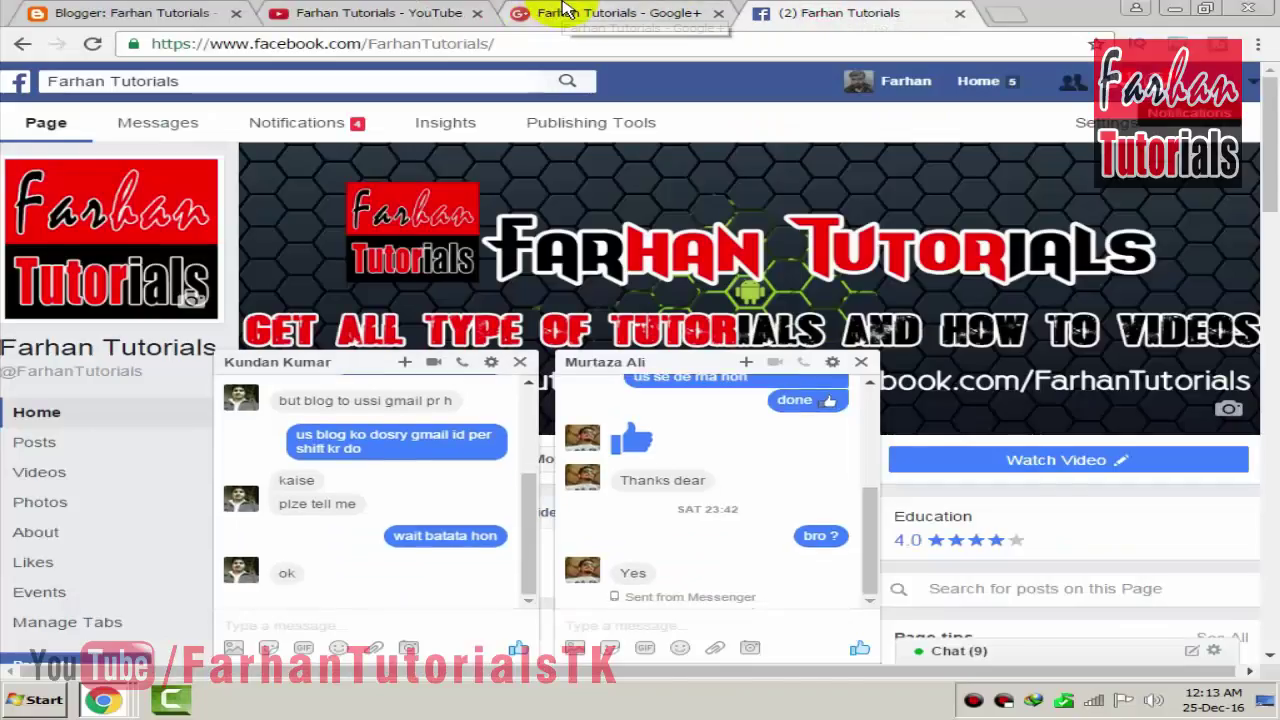
click(600, 12)
click(816, 12)
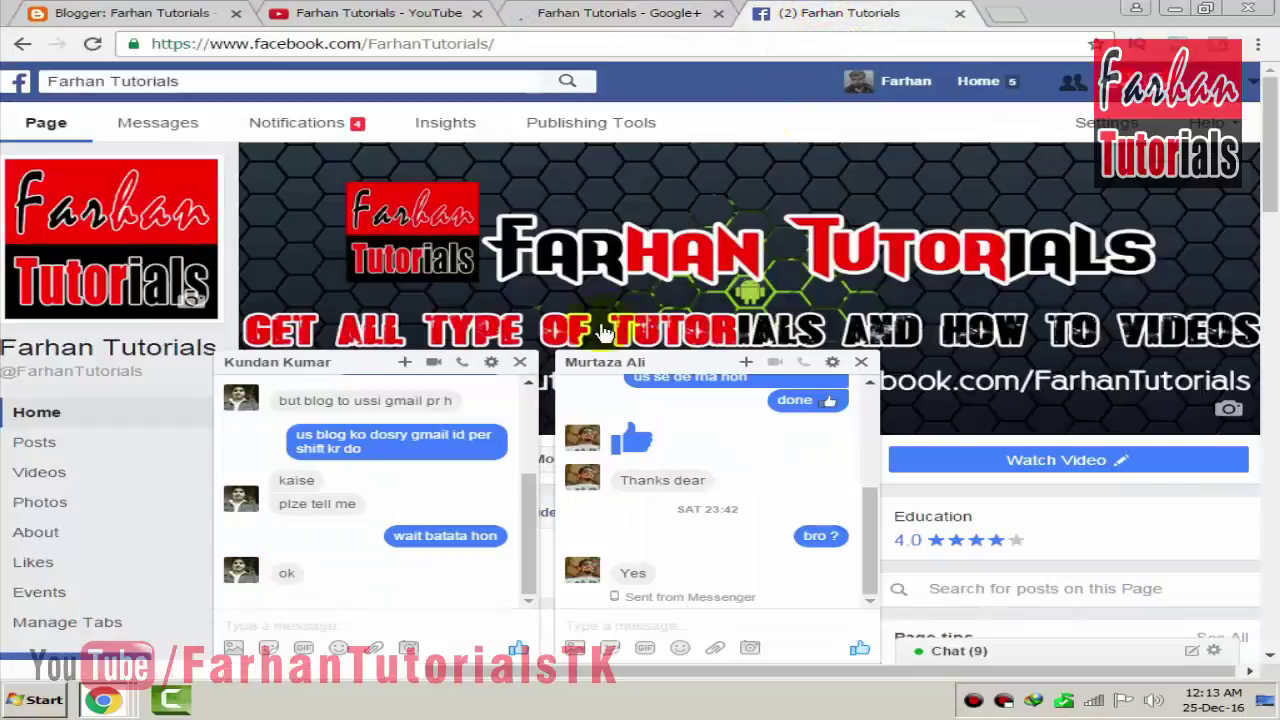
click(512, 366)
click(860, 363)
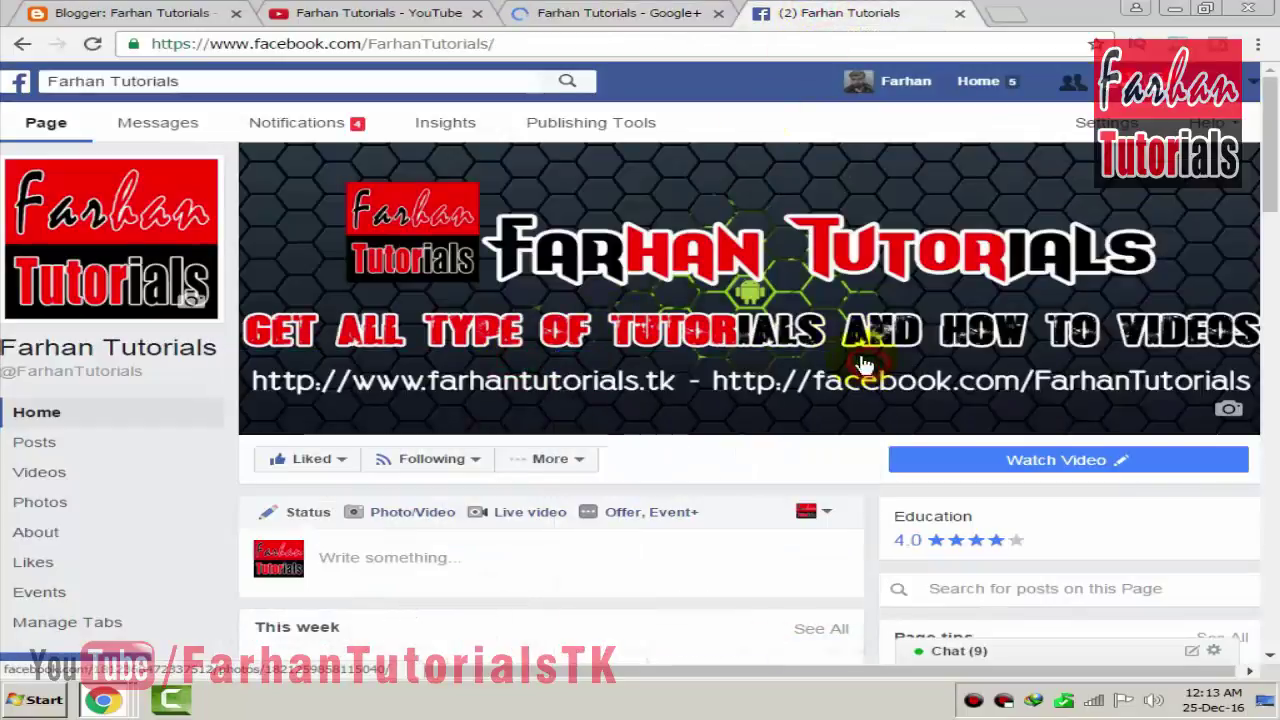